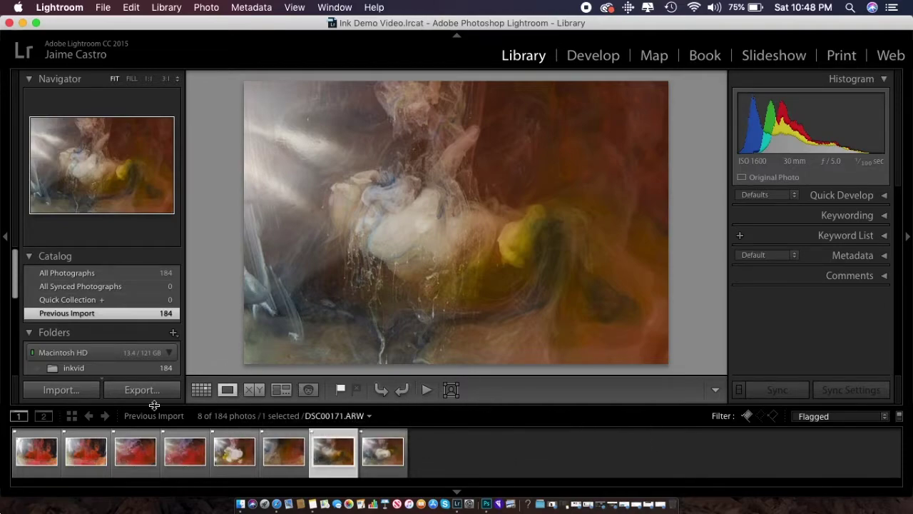
# Look through the flagged ink photos from the first to the last, stopping on the second-to-last one.
pyautogui.click(45, 456)
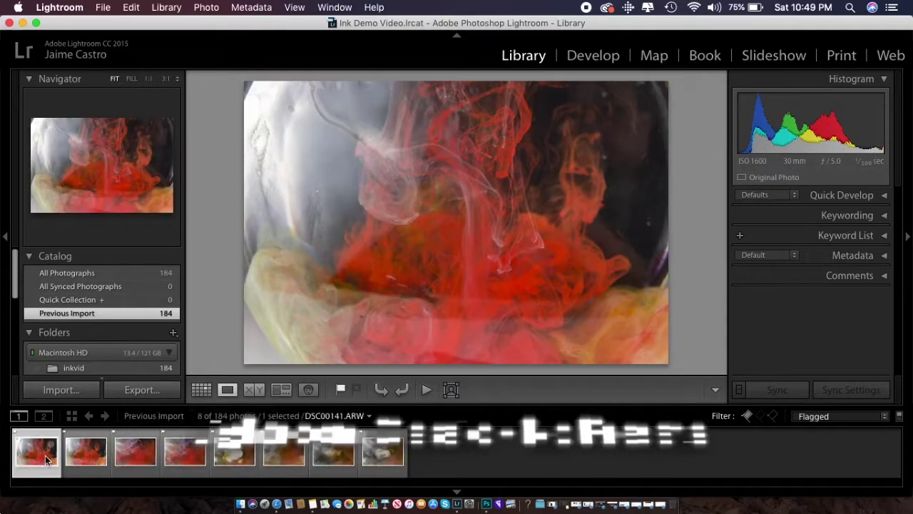
pyautogui.press('Right')
pyautogui.press('Right')
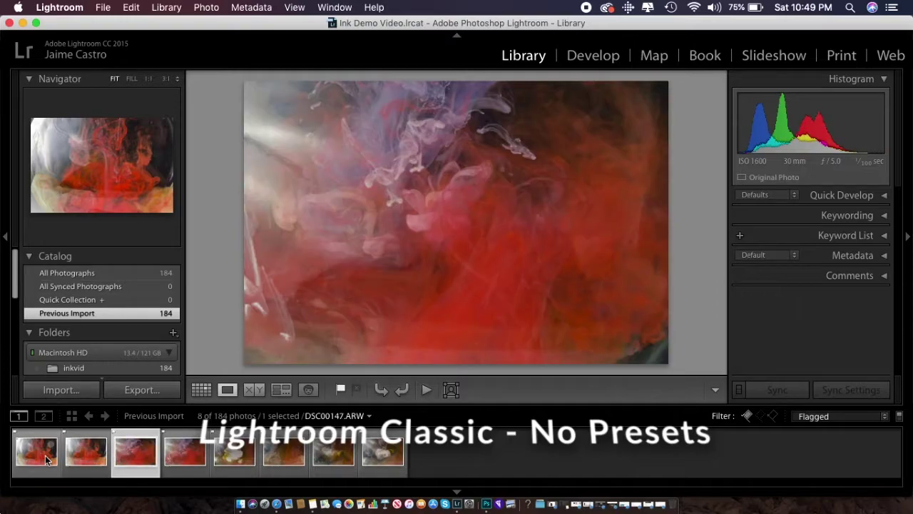
pyautogui.press('Right')
pyautogui.press('Right')
pyautogui.press('Right')
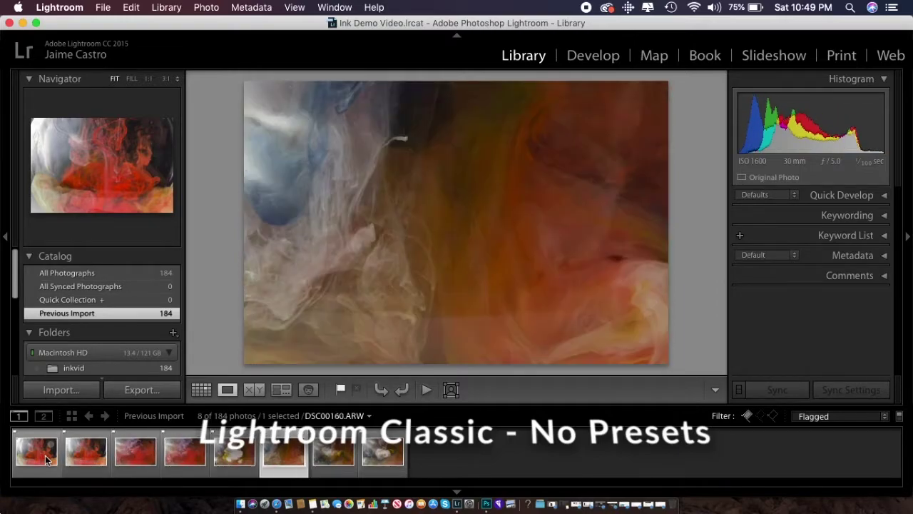
pyautogui.press('Right')
pyautogui.press('Right')
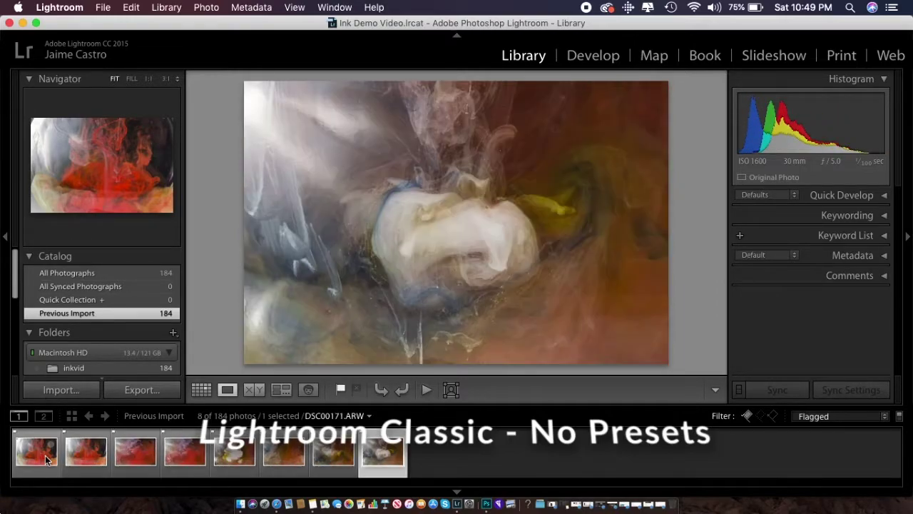
pyautogui.press('Left')
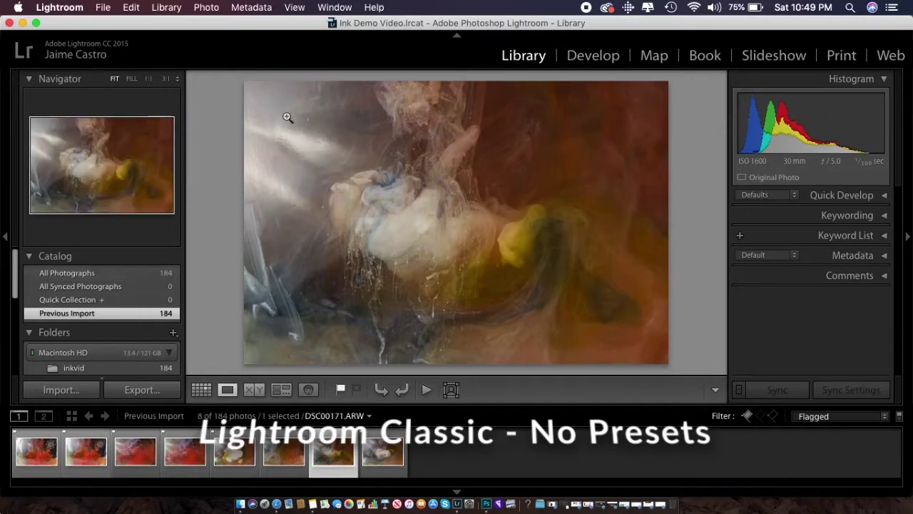
# Open the selected photo for developing and set its white balance to Temp 2,392 and Tint +5.
pyautogui.click(594, 57)
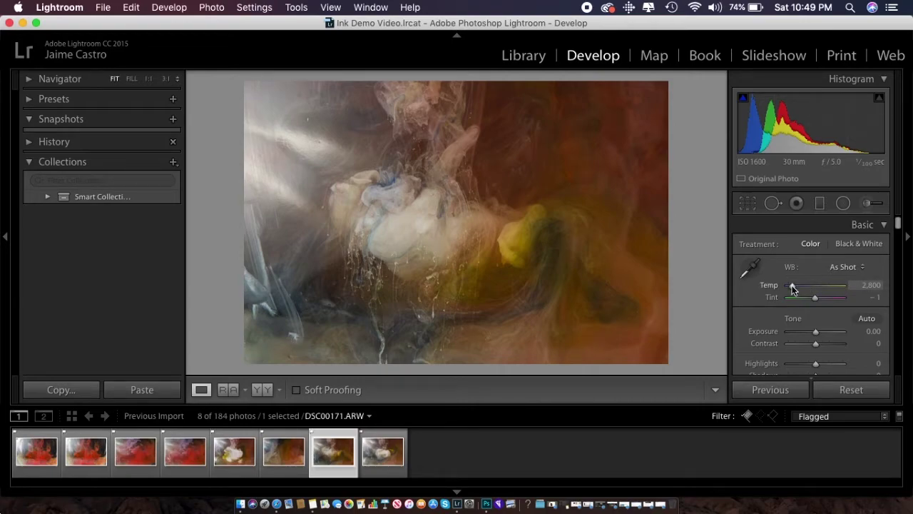
pyautogui.moveTo(792, 286); pyautogui.dragTo(817, 298)
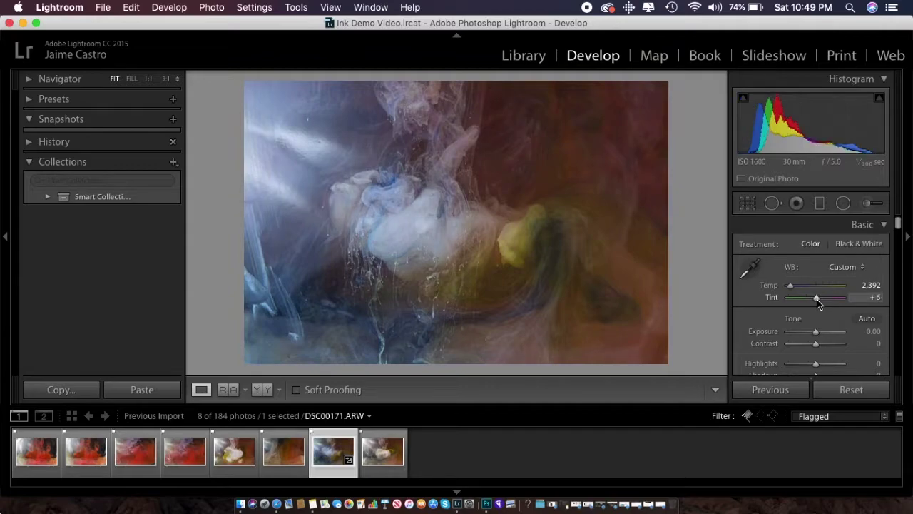
# Set the tone to Exposure −0.40, Contrast +36, Highlights −18, Shadows +66, Whites +47 and Blacks −8.
pyautogui.moveTo(816, 330); pyautogui.dragTo(825, 345)
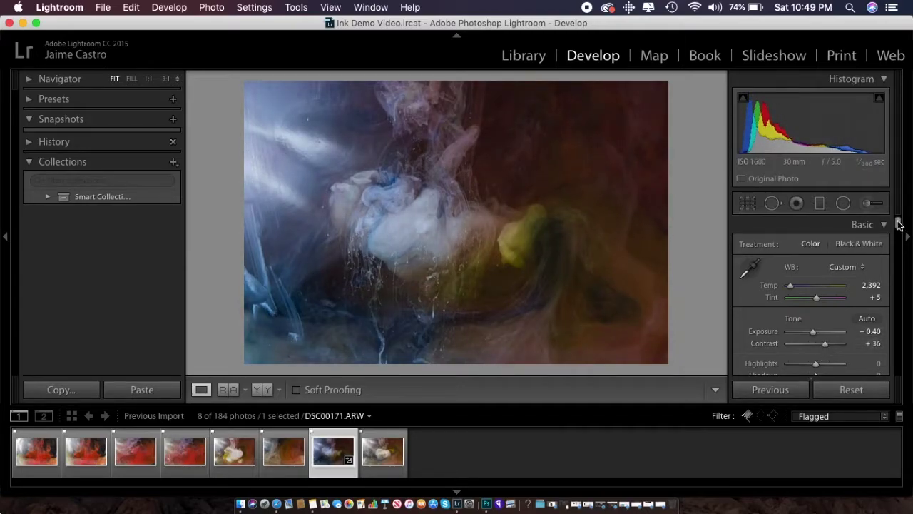
pyautogui.moveTo(898, 224); pyautogui.dragTo(898, 234)
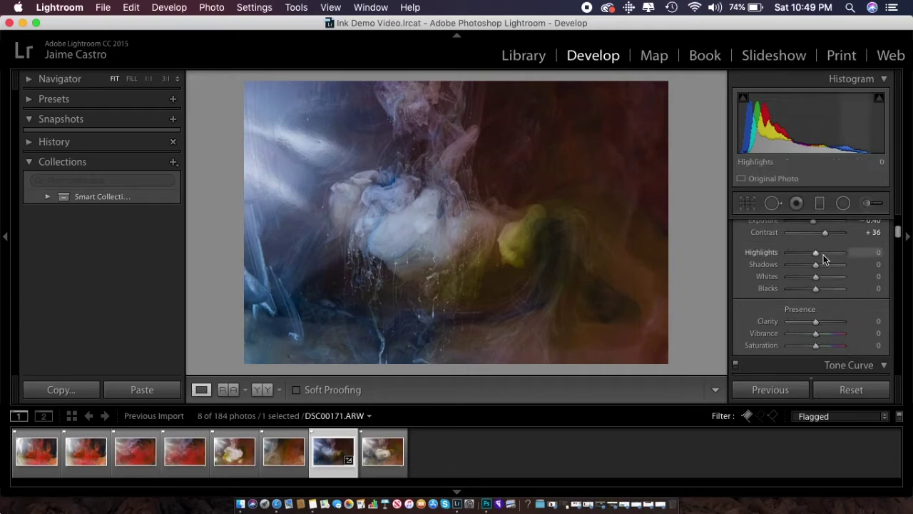
pyautogui.moveTo(815, 251); pyautogui.dragTo(812, 288)
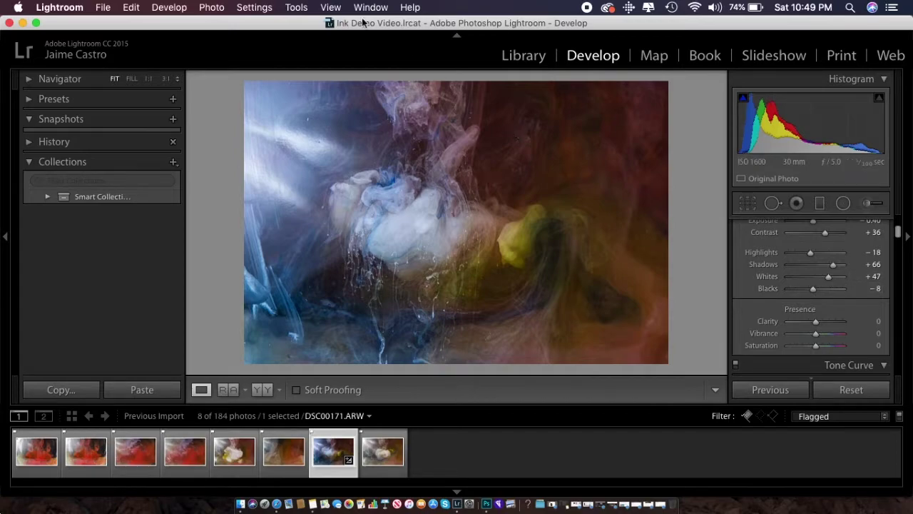
# Crop the photo by trimming a little off its left and top edges, then apply the crop.
pyautogui.click(299, 6)
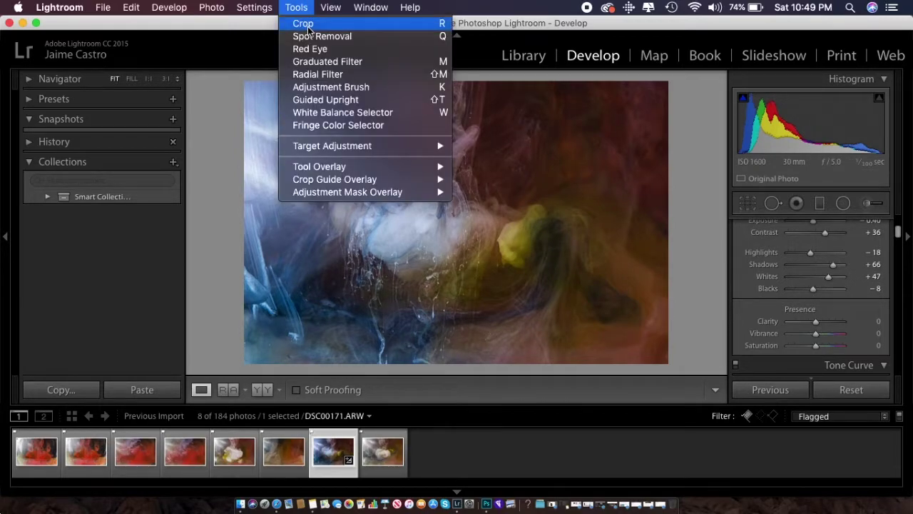
pyautogui.click(245, 163)
pyautogui.press('r')
pyautogui.moveTo(245, 218); pyautogui.dragTo(269, 218)
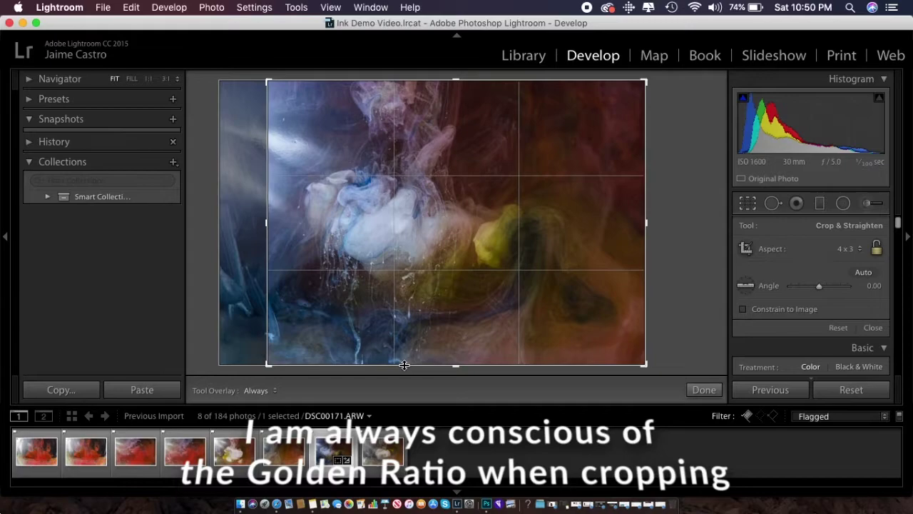
pyautogui.moveTo(426, 79); pyautogui.dragTo(428, 95)
pyautogui.moveTo(266, 221); pyautogui.dragTo(256, 224)
pyautogui.press('Return')
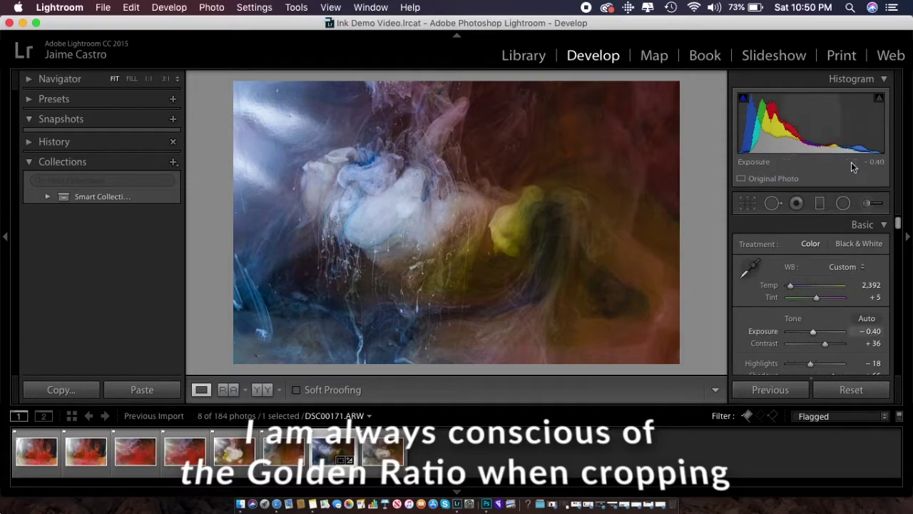
# Set Clarity to +43 and make slight adjustments to Vibrance and Saturation.
pyautogui.moveTo(898, 228); pyautogui.dragTo(897, 237)
pyautogui.moveTo(819, 279)
pyautogui.mouseDown()
pyautogui.moveTo(837, 279)
pyautogui.moveTo(795, 282)
pyautogui.moveTo(825, 284)
pyautogui.mouseUp()
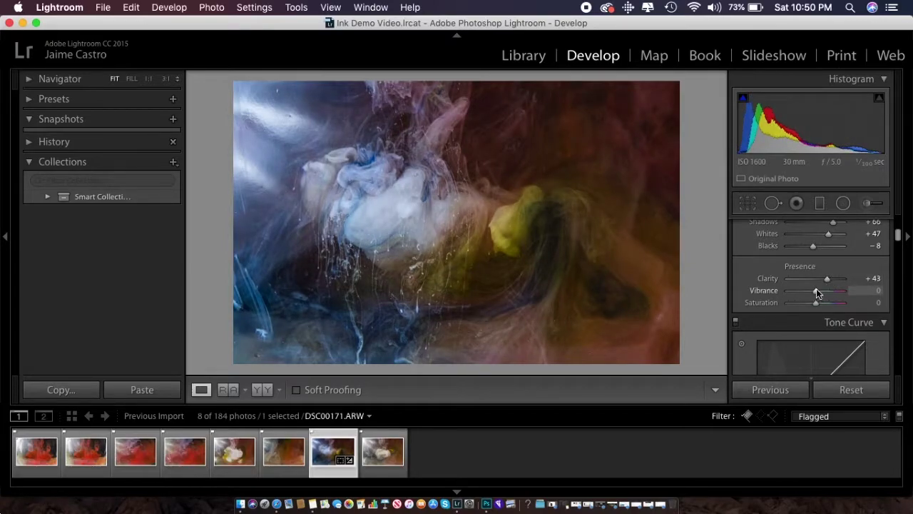
pyautogui.moveTo(817, 290)
pyautogui.mouseDown()
pyautogui.moveTo(835, 289)
pyautogui.moveTo(807, 291)
pyautogui.moveTo(815, 291)
pyautogui.mouseUp()
pyautogui.moveTo(816, 302)
pyautogui.mouseDown()
pyautogui.moveTo(829, 300)
pyautogui.moveTo(806, 304)
pyautogui.moveTo(818, 304)
pyautogui.mouseUp()
# Set the color saturation to Red +18, Orange +25, Yellow +18, Aqua +25, Blue −10 and Purple +16.
pyautogui.moveTo(900, 236); pyautogui.dragTo(895, 264)
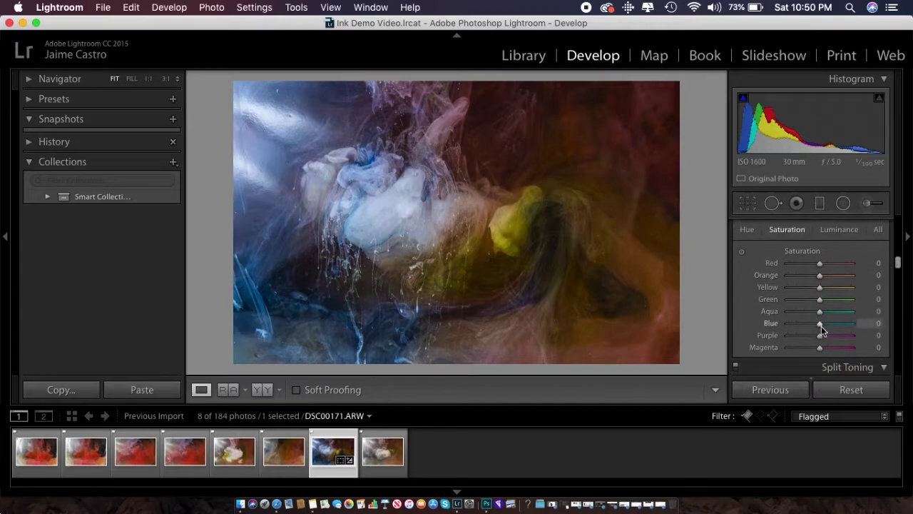
pyautogui.moveTo(819, 324)
pyautogui.mouseDown()
pyautogui.moveTo(852, 323)
pyautogui.moveTo(792, 322)
pyautogui.moveTo(819, 323)
pyautogui.mouseUp()
pyautogui.moveTo(820, 287); pyautogui.dragTo(825, 264)
pyautogui.moveTo(820, 326)
pyautogui.mouseDown()
pyautogui.moveTo(836, 326)
pyautogui.moveTo(808, 327)
pyautogui.moveTo(832, 310)
pyautogui.moveTo(827, 335)
pyautogui.moveTo(839, 335)
pyautogui.moveTo(823, 343)
pyautogui.mouseUp()
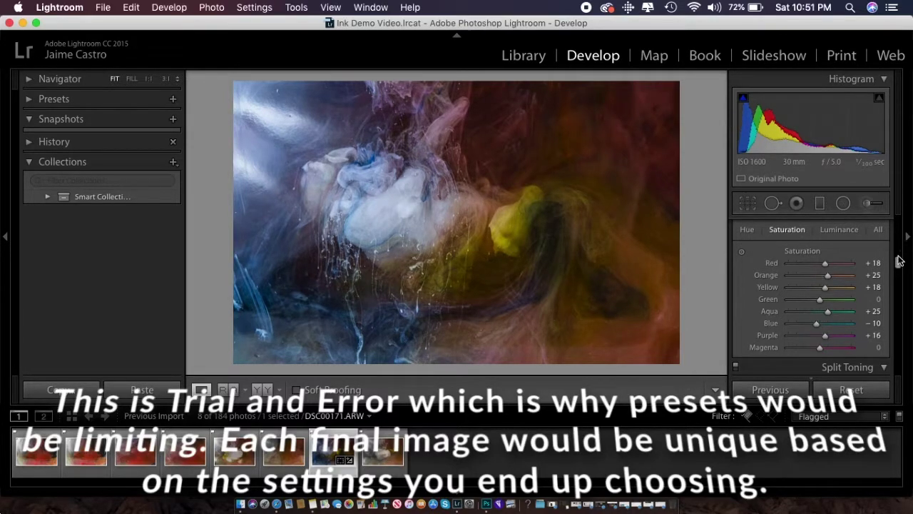
# Darken the blue tones by setting the color luminance to Aqua −26 and Blue −9.
pyautogui.click(841, 232)
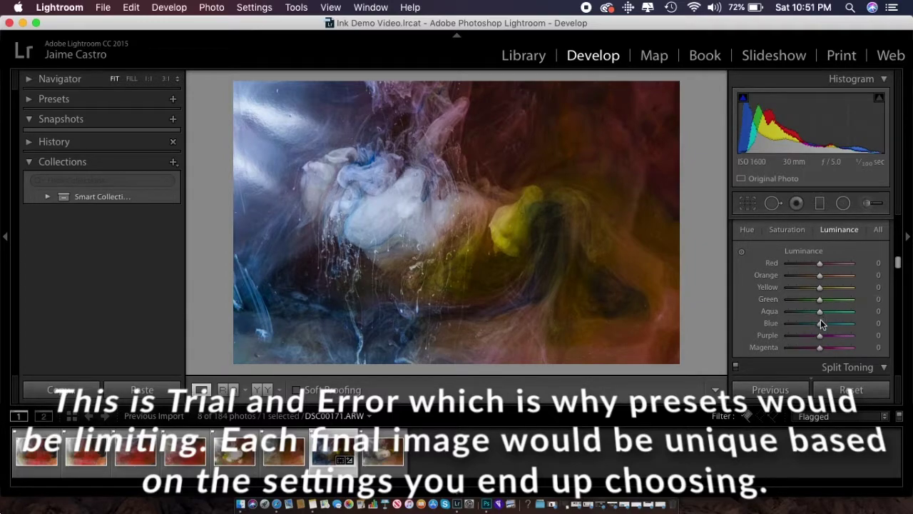
pyautogui.moveTo(820, 325)
pyautogui.mouseDown()
pyautogui.moveTo(809, 325)
pyautogui.moveTo(818, 324)
pyautogui.moveTo(813, 313)
pyautogui.mouseUp()
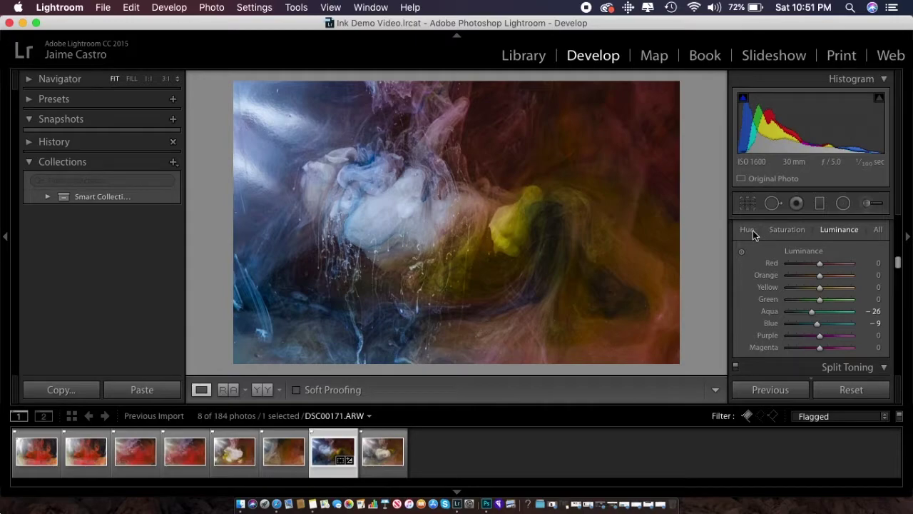
pyautogui.click(789, 230)
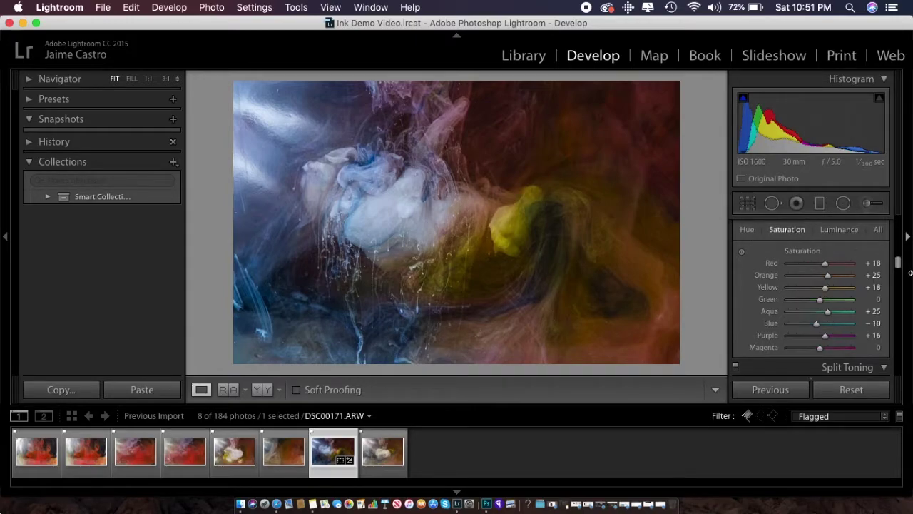
# Apply noise reduction with Luminance 36 and luminance Contrast 22.
pyautogui.moveTo(898, 264); pyautogui.dragTo(898, 292)
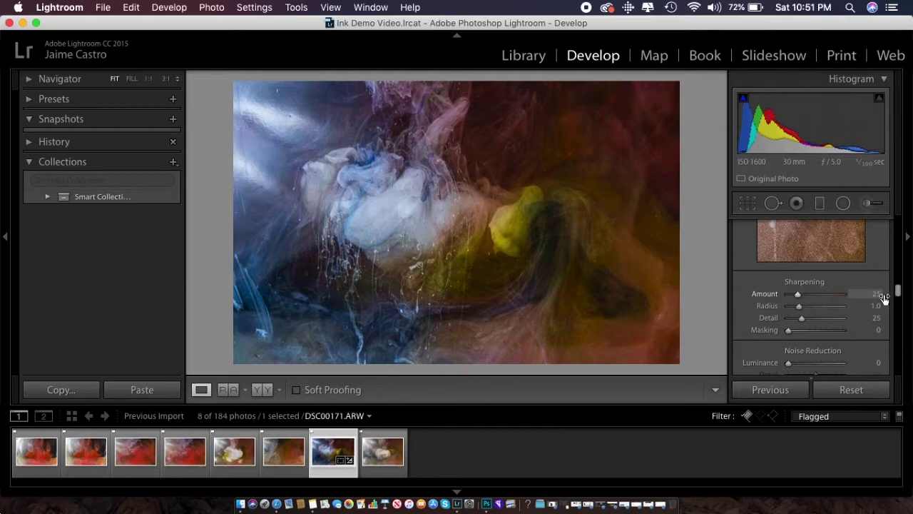
pyautogui.moveTo(898, 296); pyautogui.dragTo(899, 304)
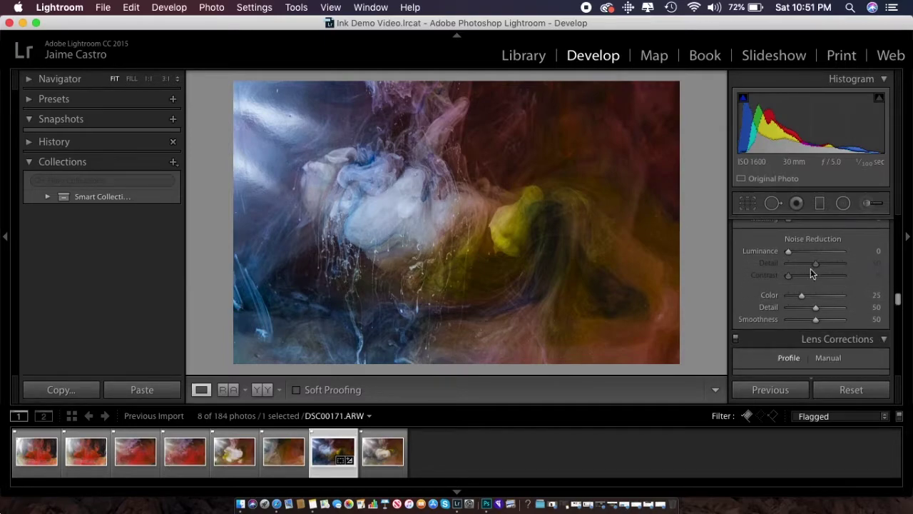
pyautogui.moveTo(791, 252); pyautogui.dragTo(801, 279)
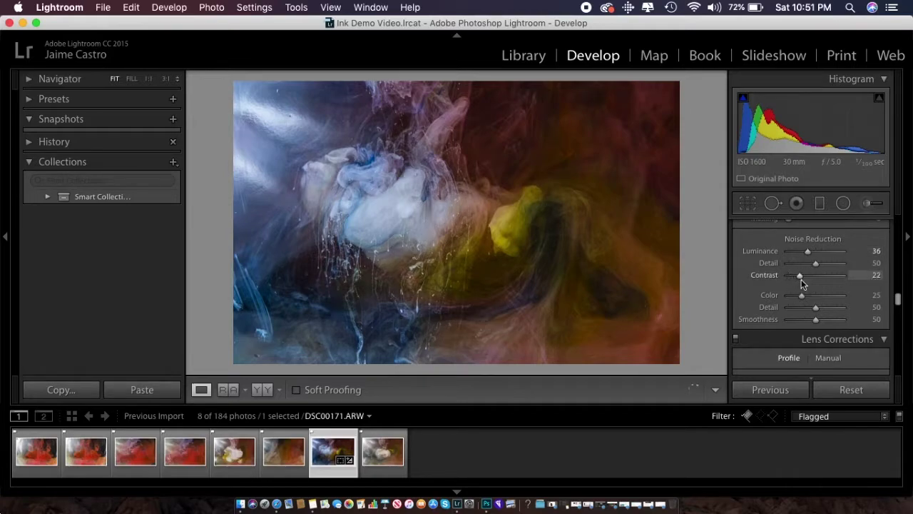
# Add a post-crop vignette with an Amount of −16 in the Highlight Priority style.
pyautogui.moveTo(899, 301); pyautogui.dragTo(898, 312)
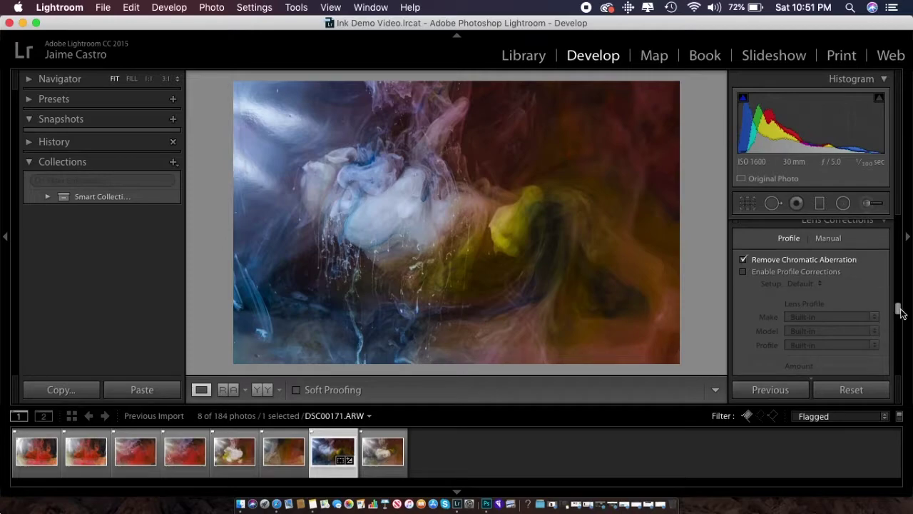
pyautogui.moveTo(898, 312); pyautogui.dragTo(897, 346)
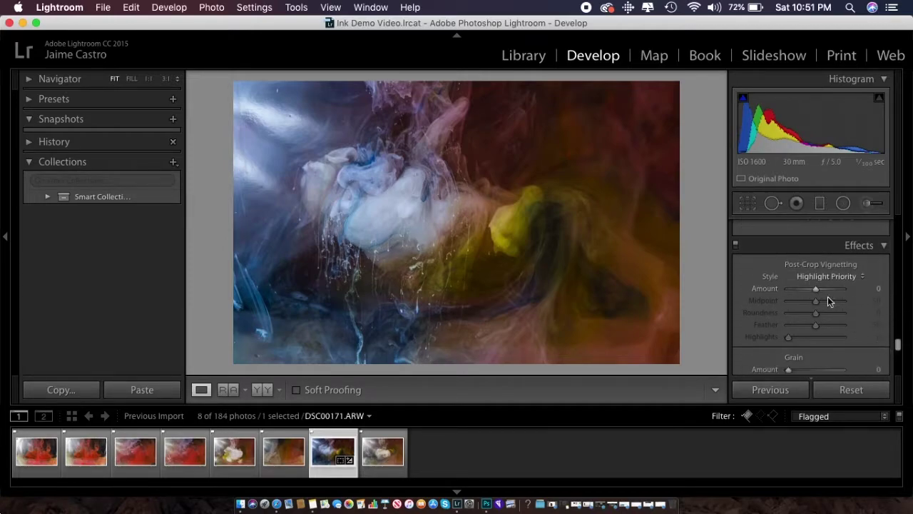
pyautogui.moveTo(815, 289); pyautogui.dragTo(810, 290)
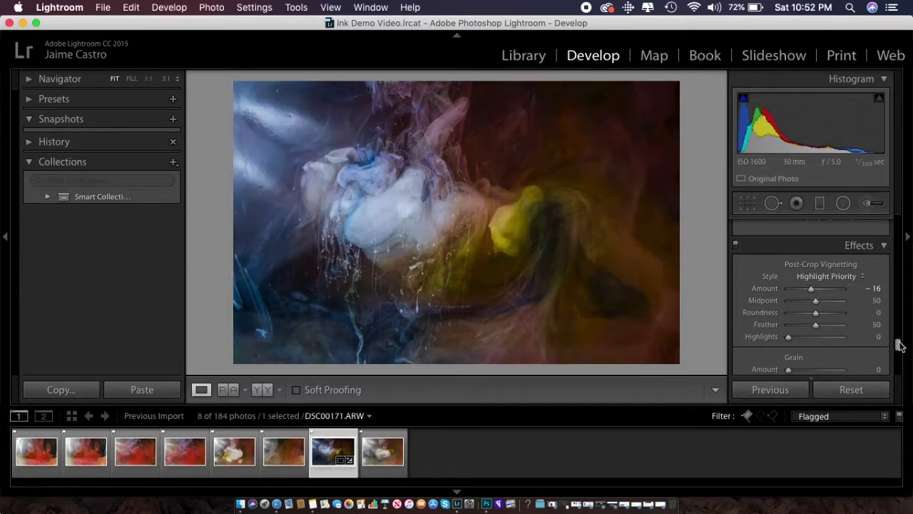
# Set the Dehaze amount to +21.
pyautogui.scroll(-1, 900, 345)
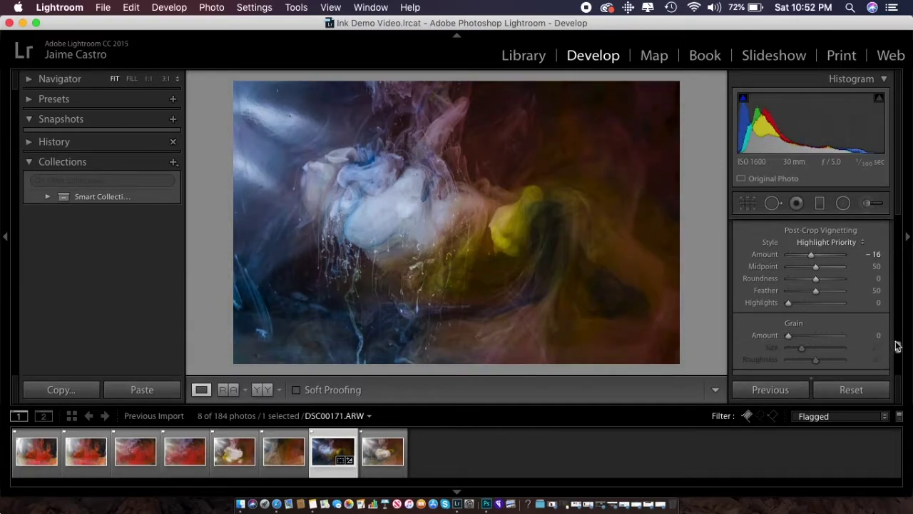
pyautogui.scroll(-2, 897, 346)
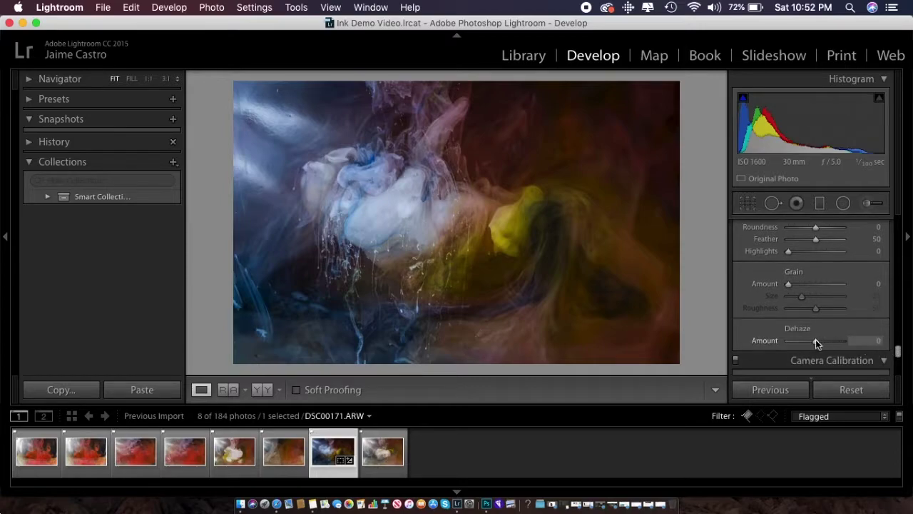
pyautogui.moveTo(815, 340); pyautogui.dragTo(820, 341)
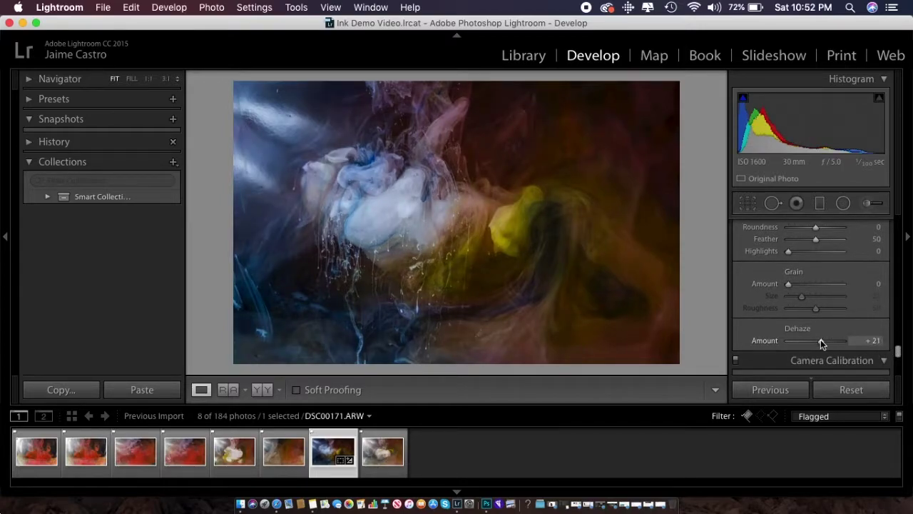
# Return to the Library and export the edited photo as a JPG to the Finals subfolder of Ink Demo Video.
pyautogui.click(530, 57)
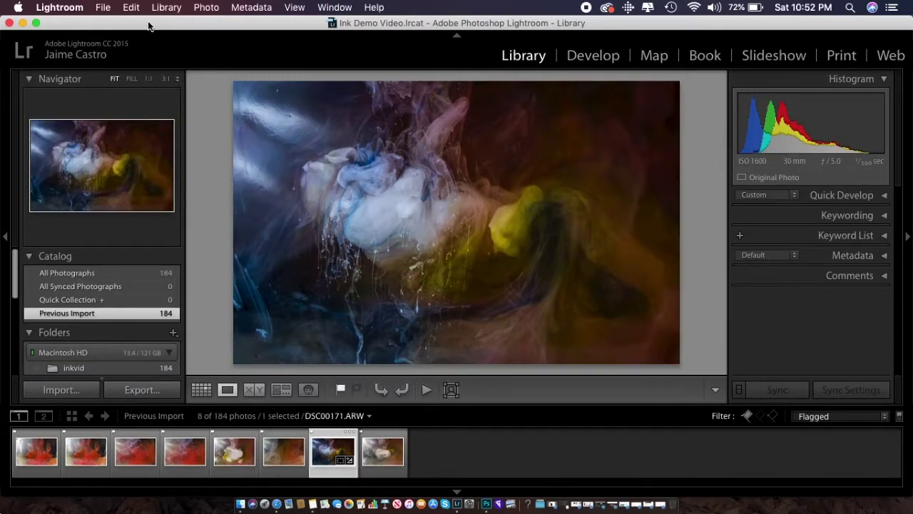
pyautogui.click(103, 9)
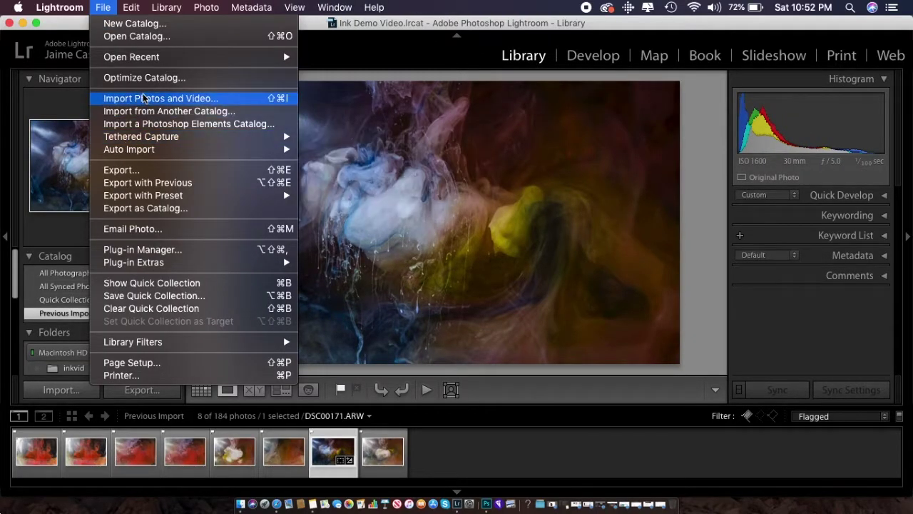
pyautogui.click(511, 454)
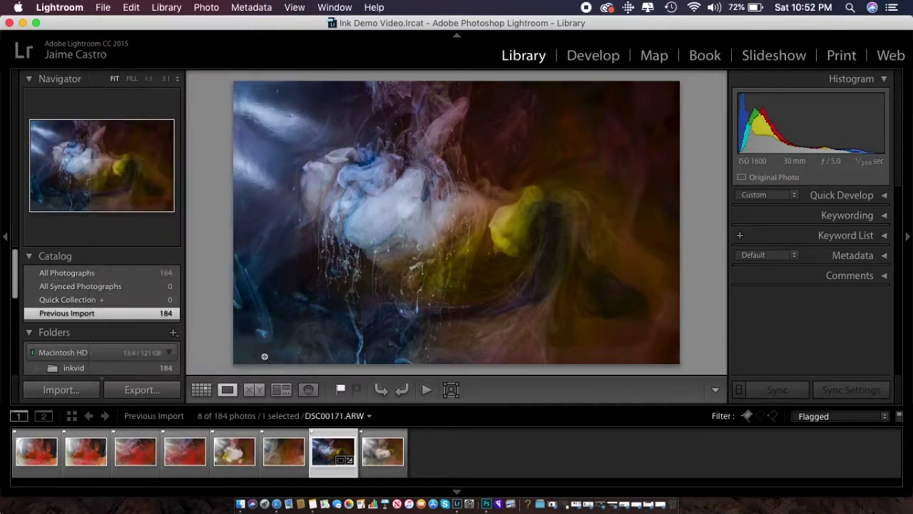
pyautogui.click(143, 391)
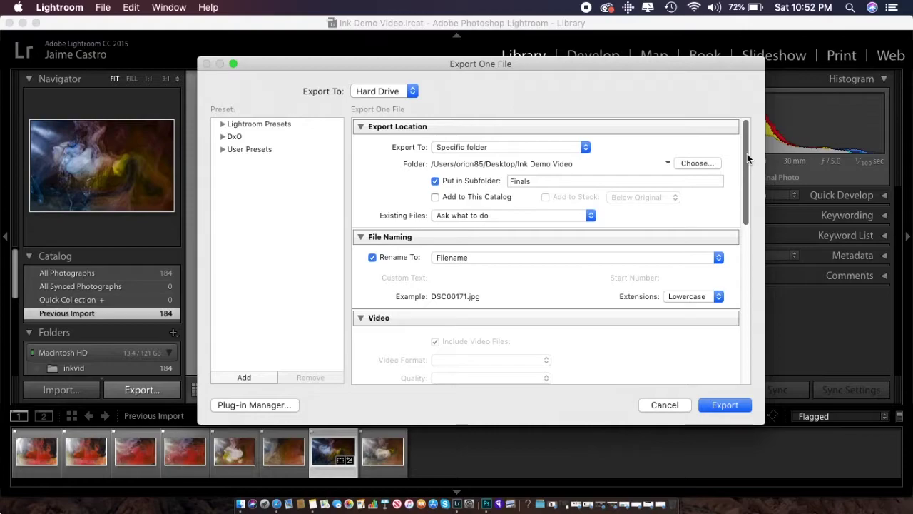
pyautogui.moveTo(749, 155)
pyautogui.mouseDown()
pyautogui.moveTo(753, 286)
pyautogui.moveTo(735, 154)
pyautogui.mouseUp()
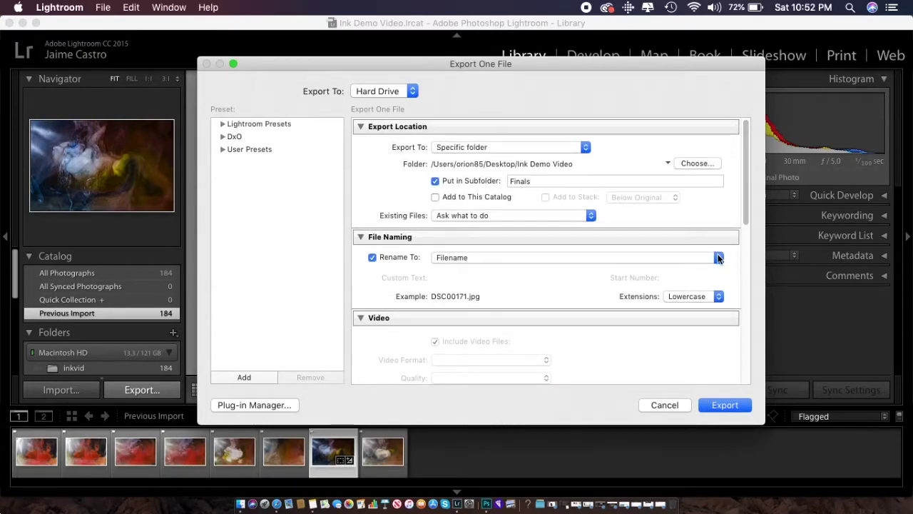
pyautogui.click(724, 405)
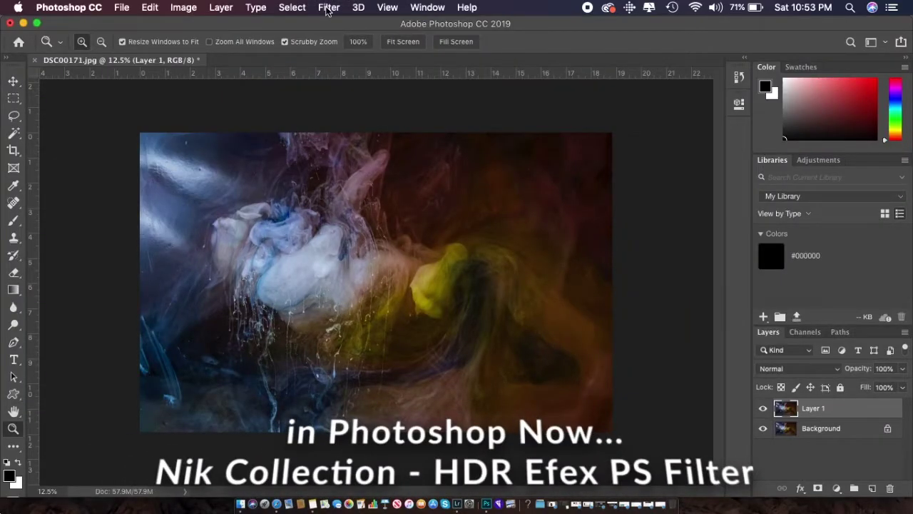
# Open the Nik Collection HDR Efex Pro 2 filter on Layer 1.
pyautogui.click(328, 7)
pyautogui.moveTo(384, 307)
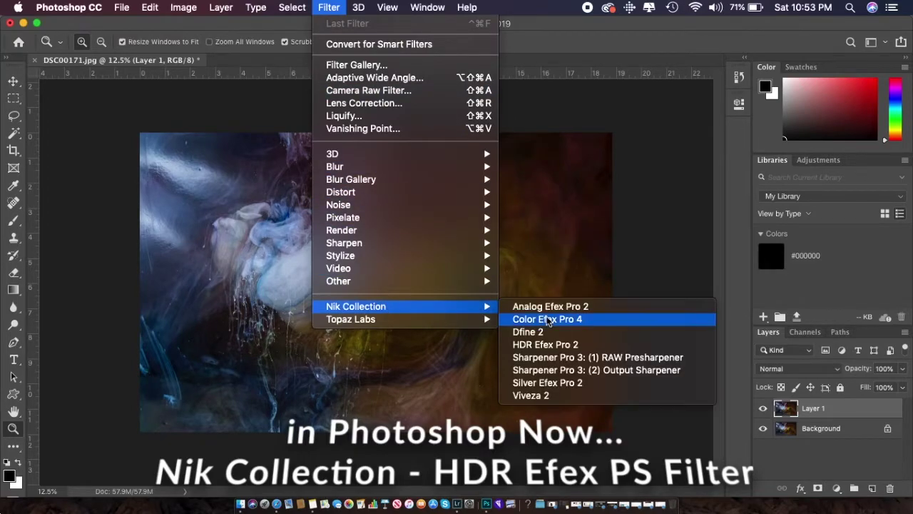
pyautogui.click(567, 344)
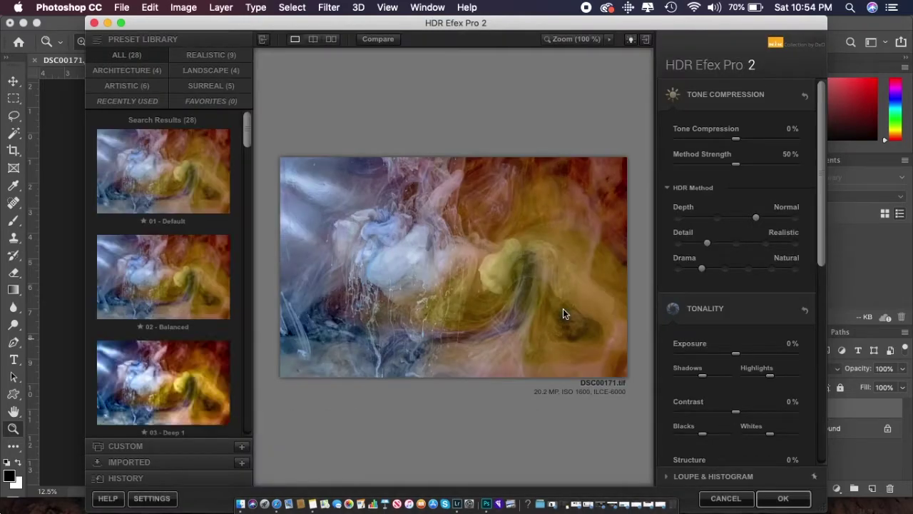
# Preview the HDR presets from 01 - Default through 16 - Dramatic and back to compare their looks on the photo.
pyautogui.click(168, 163)
pyautogui.press('Down')
pyautogui.press('Down')
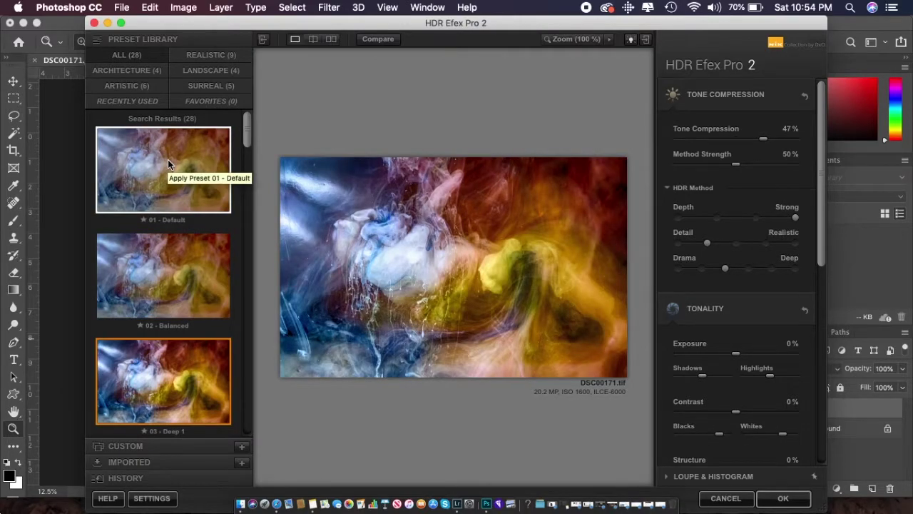
pyautogui.press('Down')
pyautogui.press('Down')
pyautogui.press('Down')
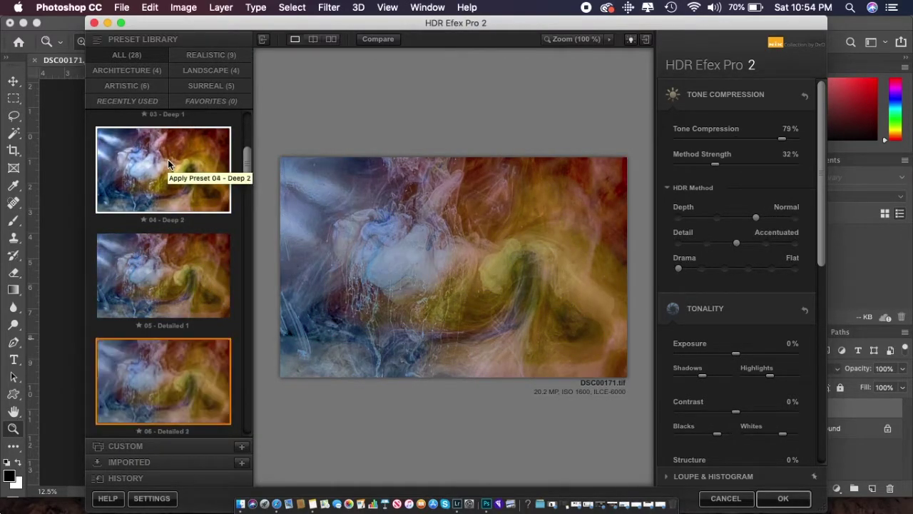
pyautogui.press('Down')
pyautogui.press('Down')
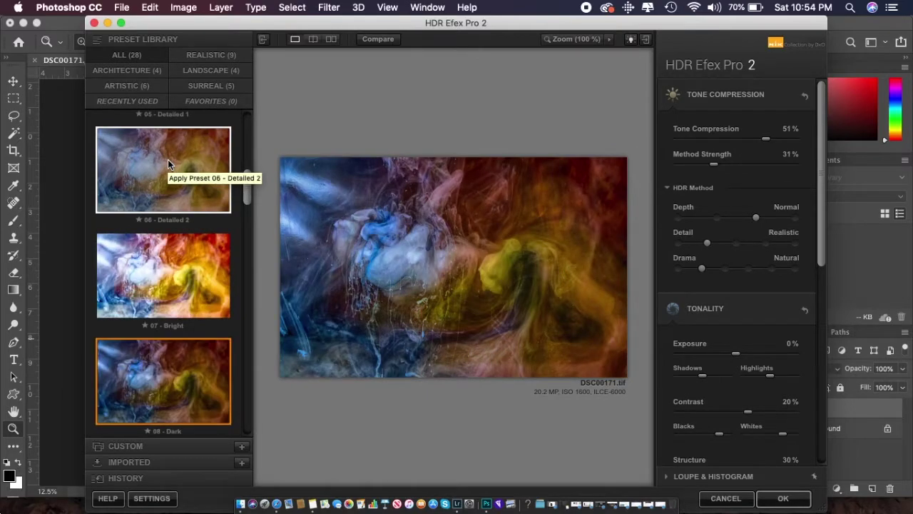
pyautogui.press('Down')
pyautogui.press('Down')
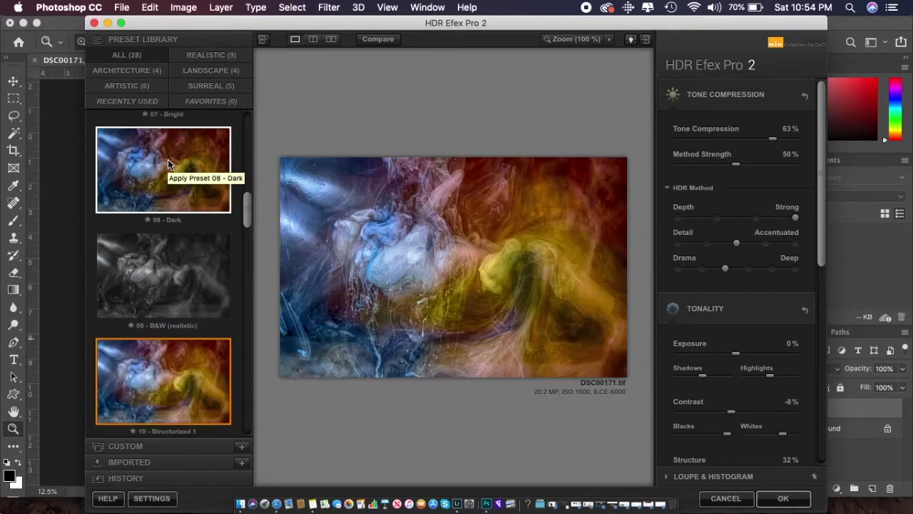
pyautogui.press('Down')
pyautogui.press('Down')
pyautogui.press('Down')
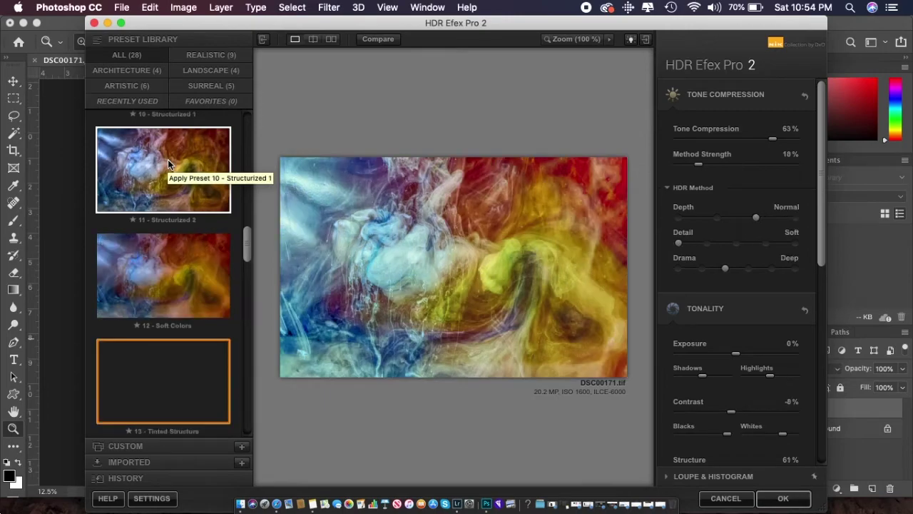
pyautogui.press('Down')
pyautogui.press('Down')
pyautogui.press('Down')
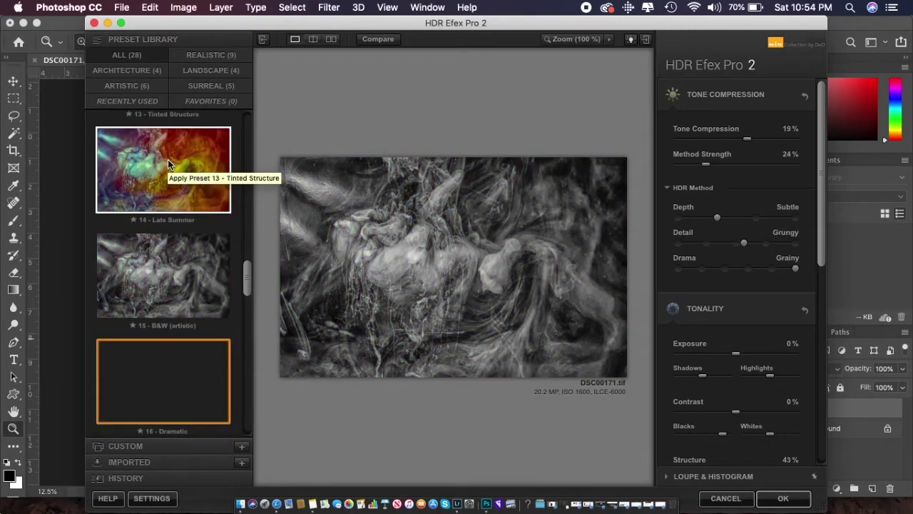
pyautogui.press('Up')
pyautogui.press('Up')
pyautogui.press('Up')
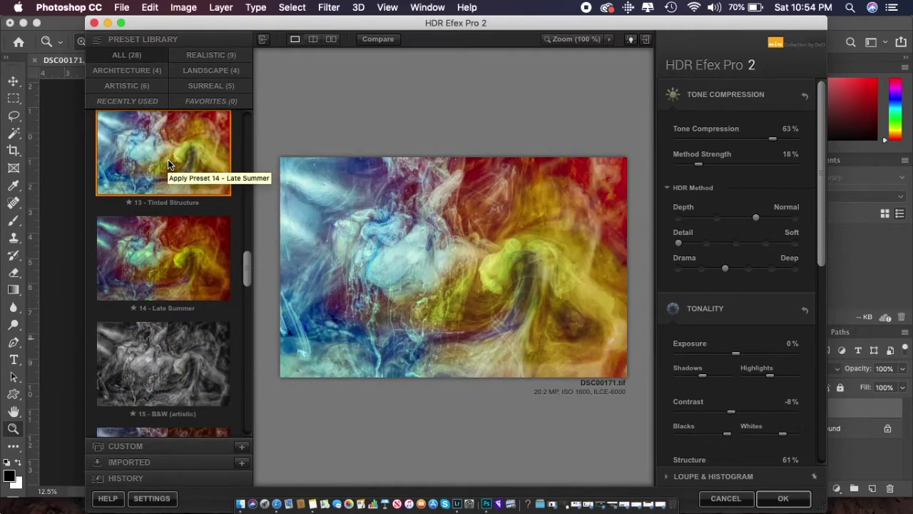
pyautogui.press('Up')
pyautogui.press('Up')
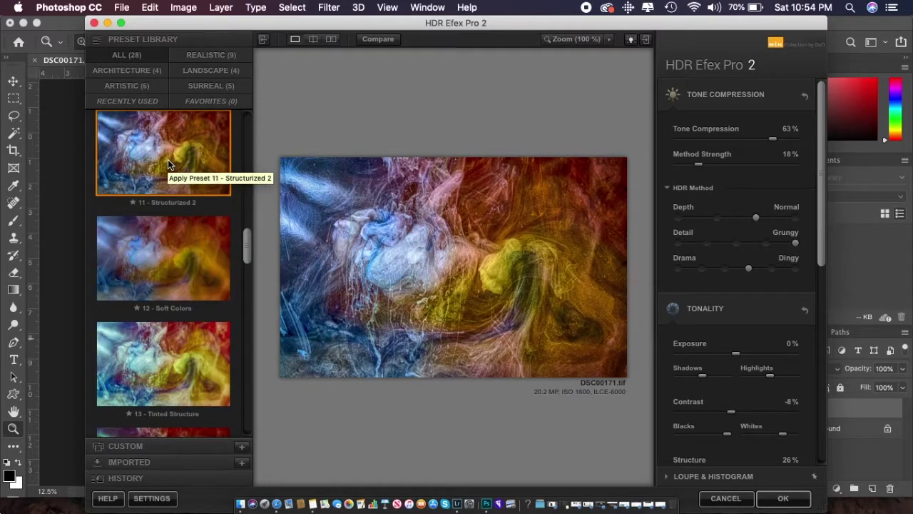
pyautogui.press('Up')
pyautogui.press('Up')
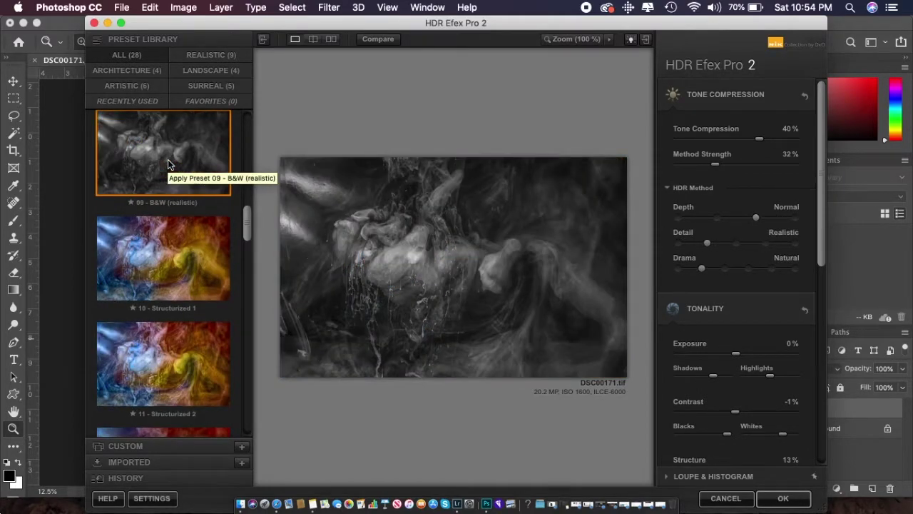
pyautogui.press('Up')
pyautogui.press('Up')
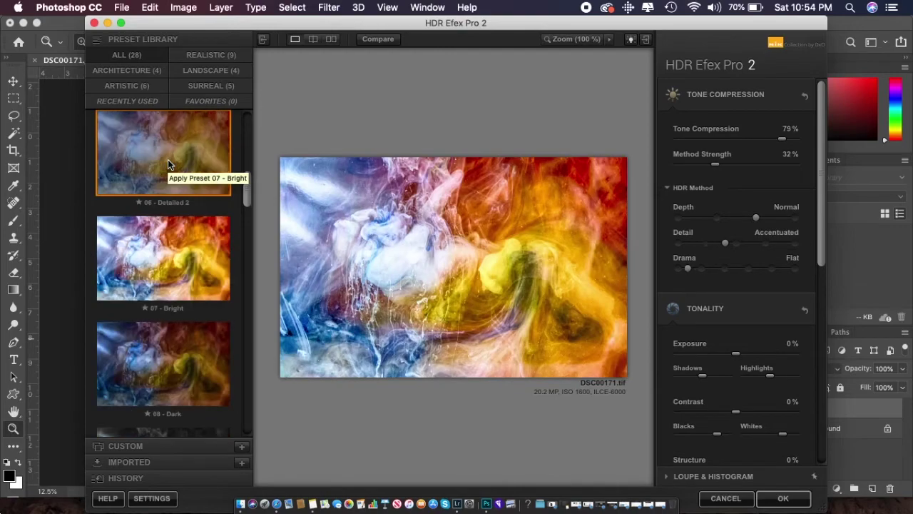
# Apply the 08 - Dark preset to the ink photo.
pyautogui.press('Up')
pyautogui.press('Down')
pyautogui.press('Down')
pyautogui.press('Down')
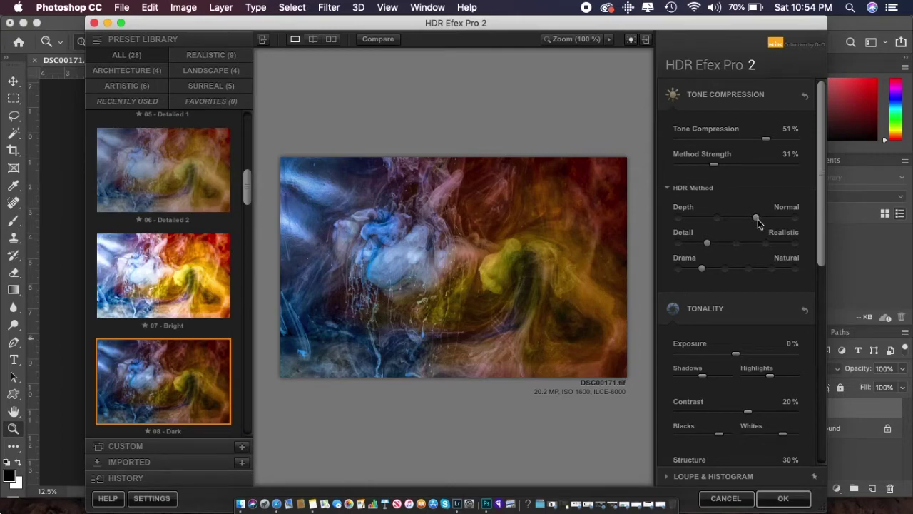
# Set the HDR method's Detail to Detailed and Drama to Deep, with Exposure at -10% and Contrast at 53%.
pyautogui.moveTo(757, 219)
pyautogui.mouseDown()
pyautogui.moveTo(786, 219)
pyautogui.moveTo(731, 221)
pyautogui.moveTo(765, 218)
pyautogui.mouseUp()
pyautogui.moveTo(706, 244); pyautogui.dragTo(750, 249)
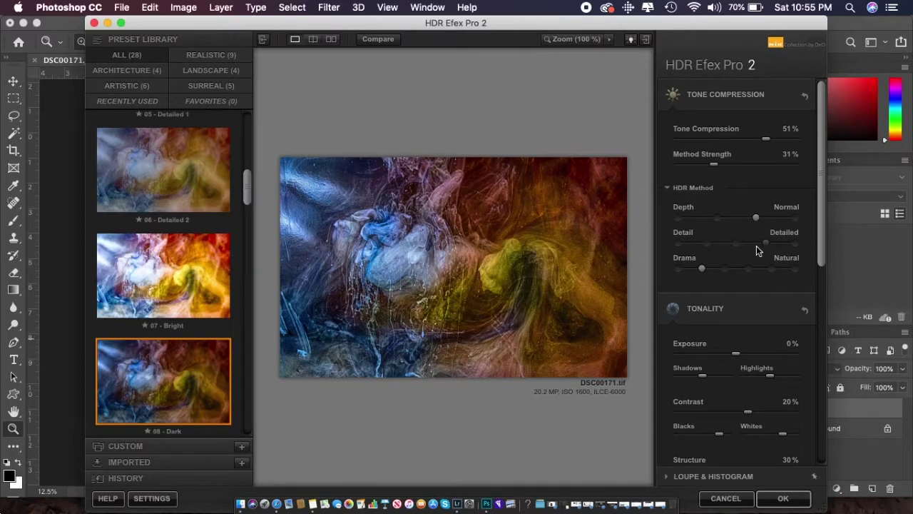
pyautogui.moveTo(703, 269)
pyautogui.mouseDown()
pyautogui.moveTo(742, 275)
pyautogui.moveTo(674, 272)
pyautogui.moveTo(718, 277)
pyautogui.mouseUp()
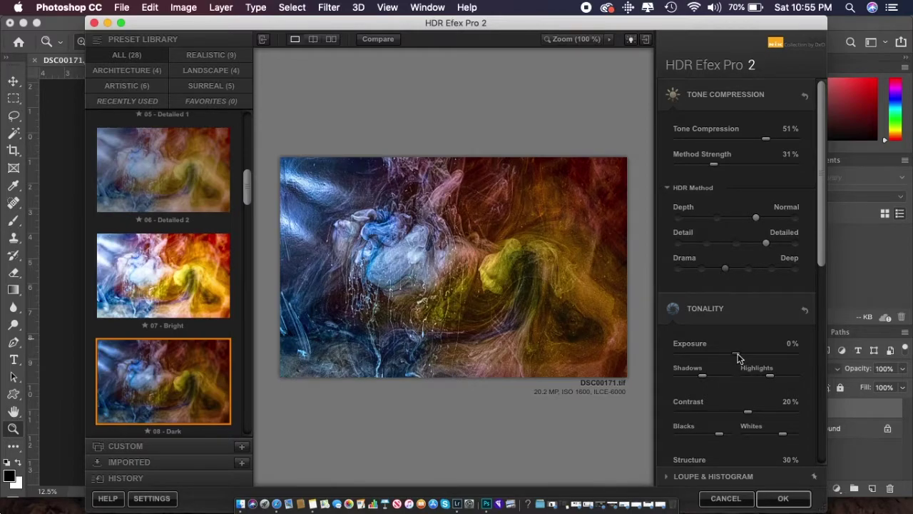
pyautogui.moveTo(736, 354); pyautogui.dragTo(730, 357)
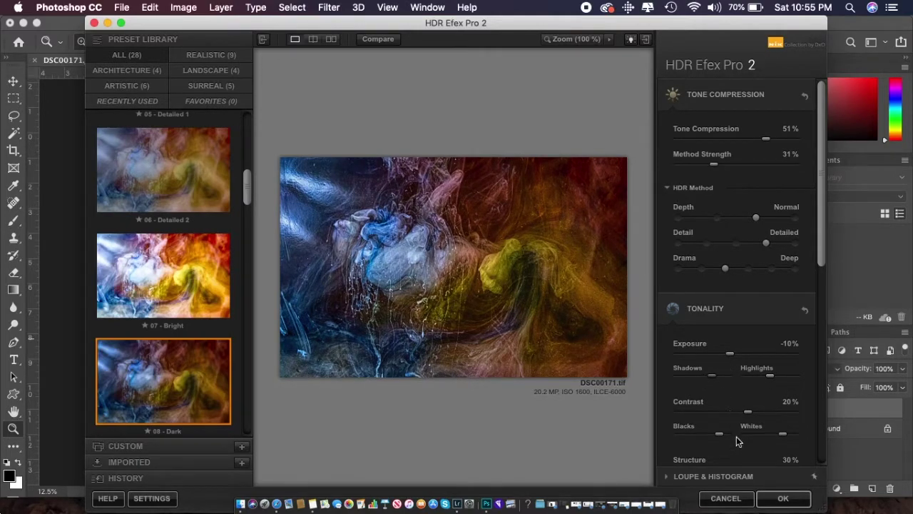
pyautogui.moveTo(749, 412); pyautogui.dragTo(769, 418)
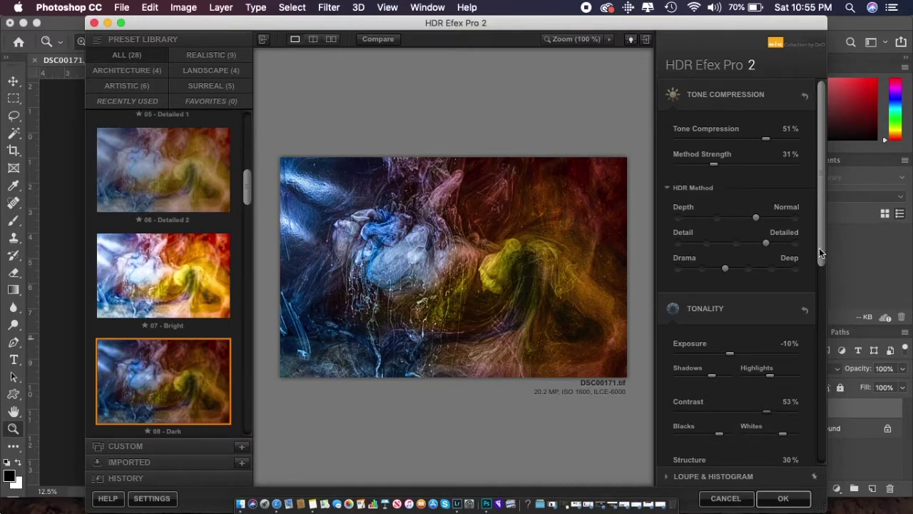
# Raise the color Saturation slightly, fine-tune the Temperature, and apply the HDR filter to the layer.
pyautogui.moveTo(819, 250); pyautogui.dragTo(819, 367)
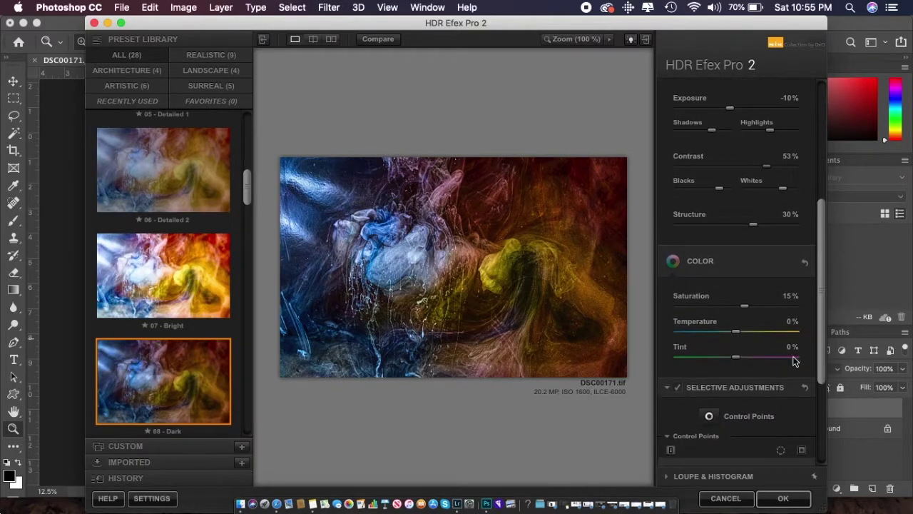
pyautogui.moveTo(744, 307)
pyautogui.mouseDown()
pyautogui.moveTo(719, 307)
pyautogui.moveTo(748, 307)
pyautogui.mouseUp()
pyautogui.moveTo(737, 332)
pyautogui.mouseDown()
pyautogui.moveTo(747, 332)
pyautogui.moveTo(737, 335)
pyautogui.mouseUp()
pyautogui.click(783, 499)
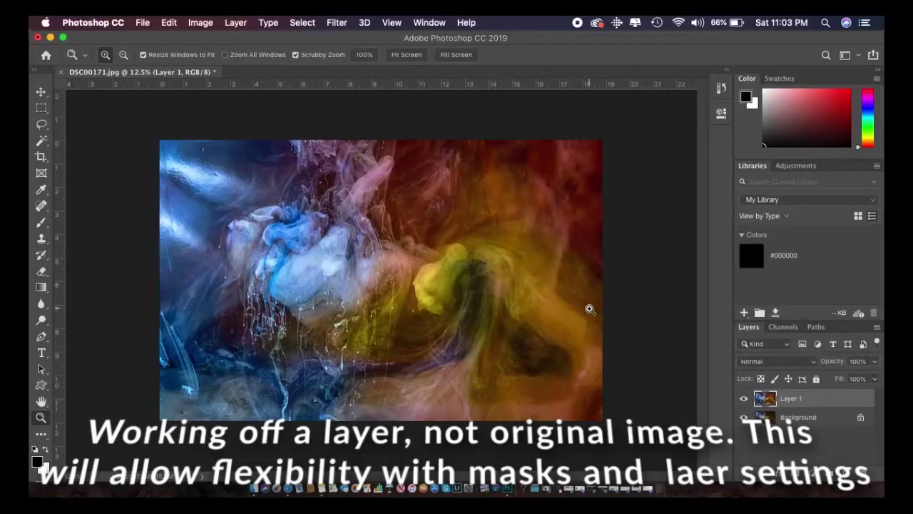
# Reduce the opacity of Layer 1 to 65%.
pyautogui.click(877, 366)
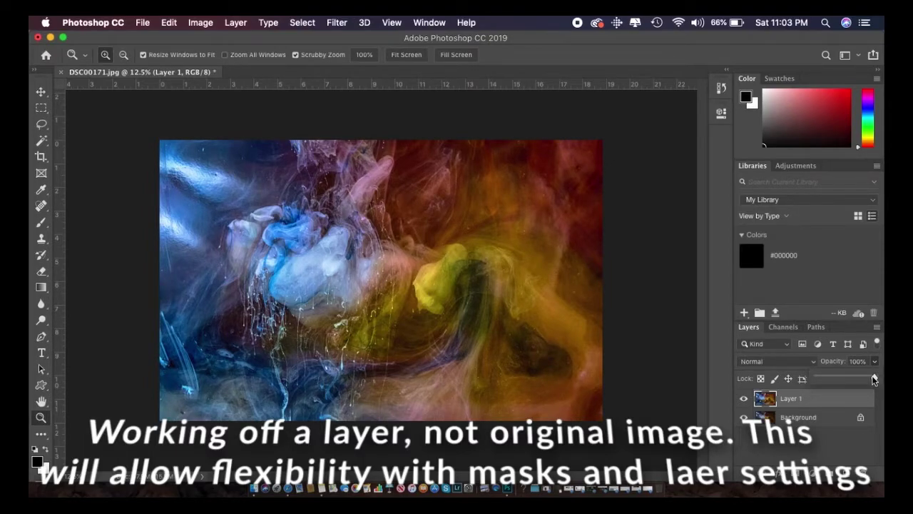
pyautogui.moveTo(876, 379); pyautogui.dragTo(857, 381)
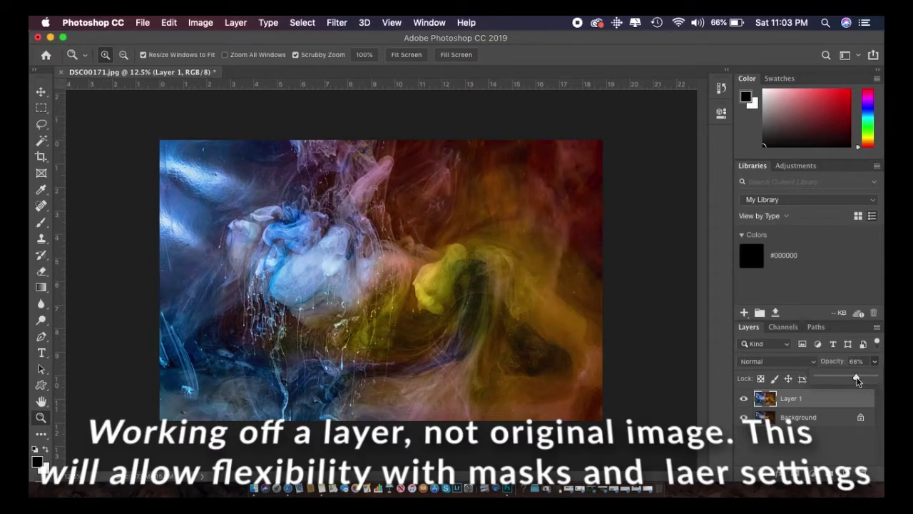
pyautogui.moveTo(857, 381); pyautogui.dragTo(850, 401)
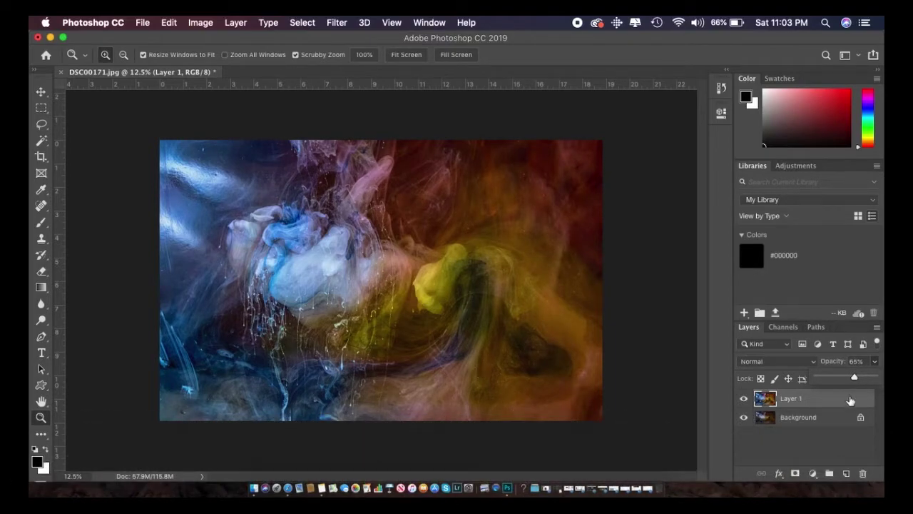
# Duplicate Layer 1 within the same document, keeping the name Layer 1 copy.
pyautogui.click(876, 326)
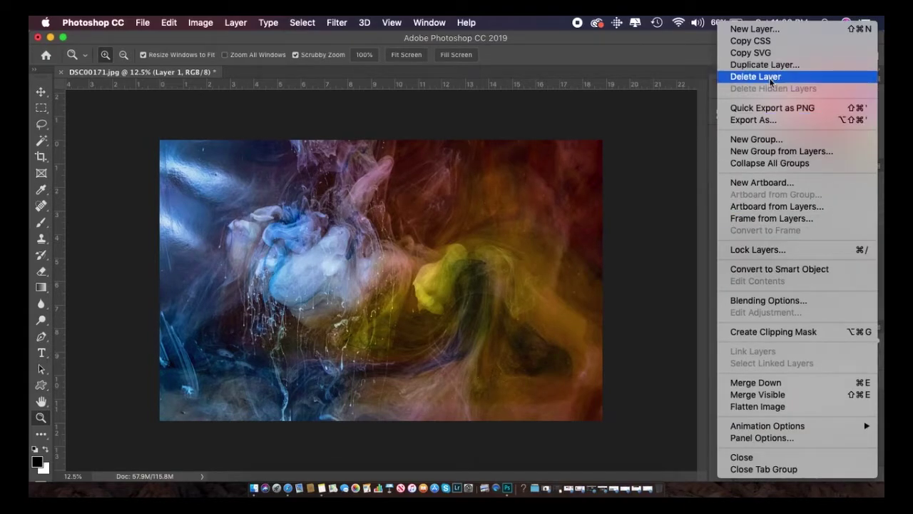
pyautogui.click(774, 69)
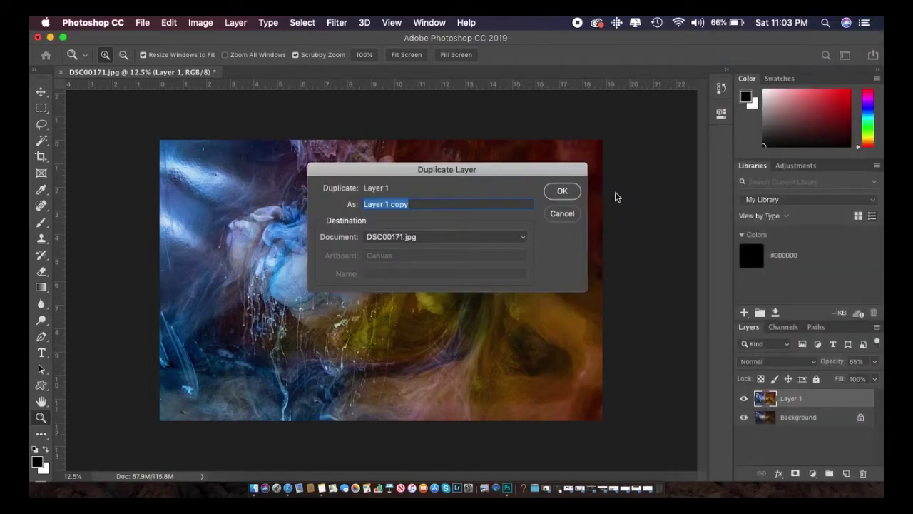
pyautogui.click(561, 192)
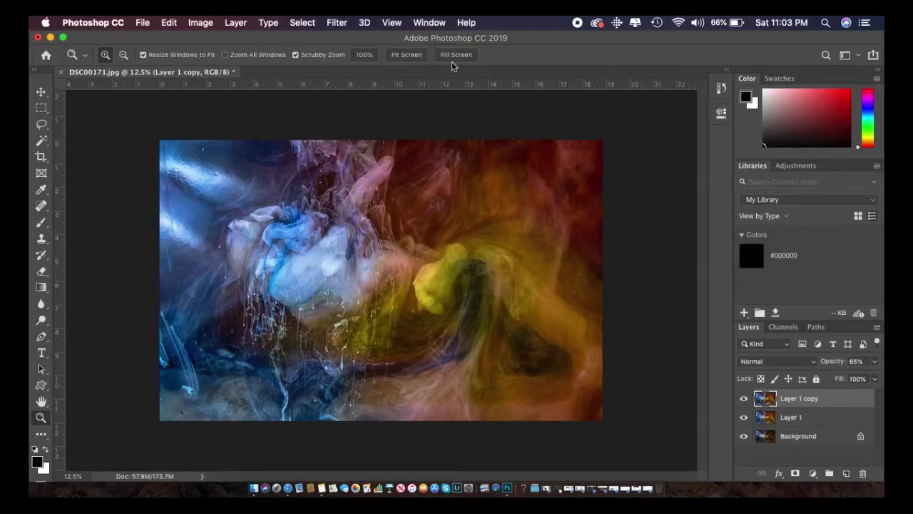
# Open the Nik Collection Color Efex Pro 4 filter on Layer 1 copy.
pyautogui.click(341, 22)
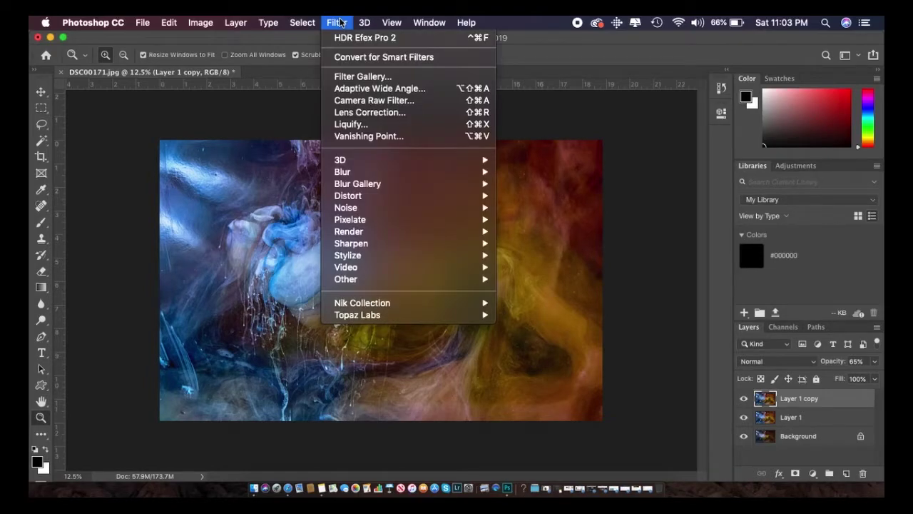
pyautogui.moveTo(377, 303)
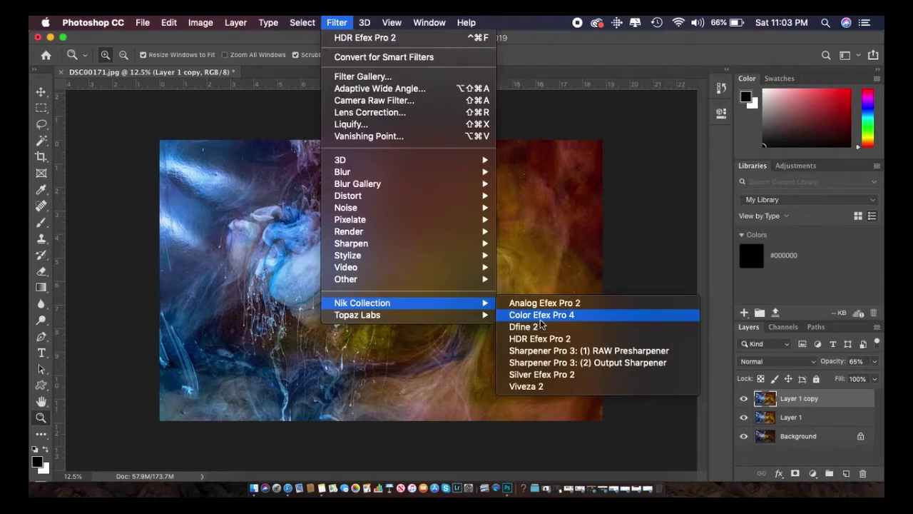
pyautogui.moveTo(489, 316)
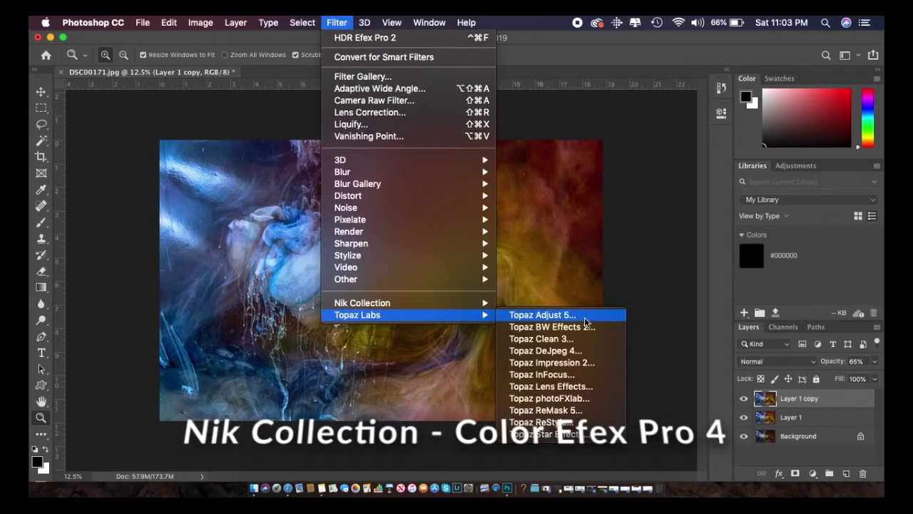
pyautogui.moveTo(444, 307)
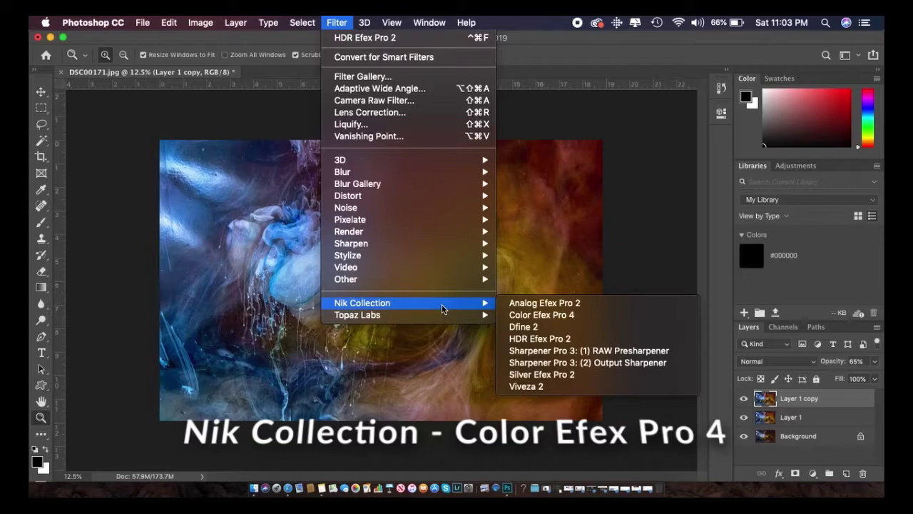
pyautogui.click(557, 316)
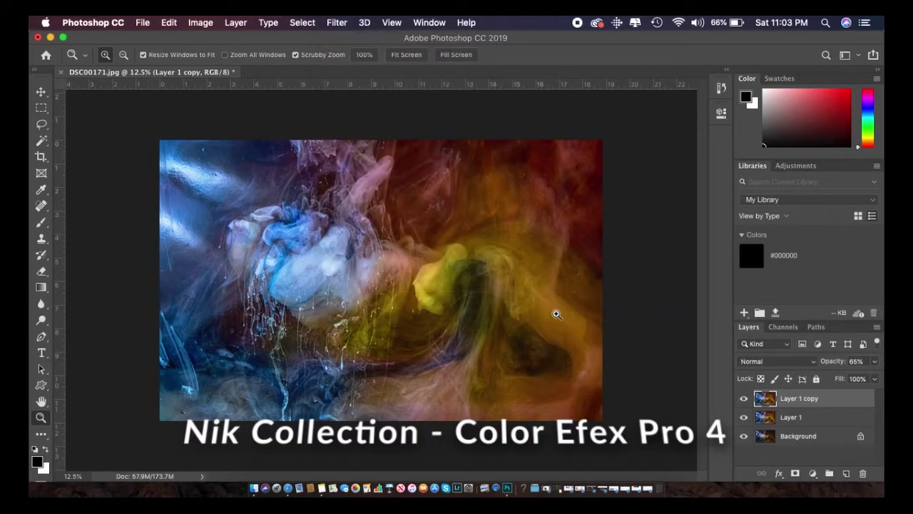
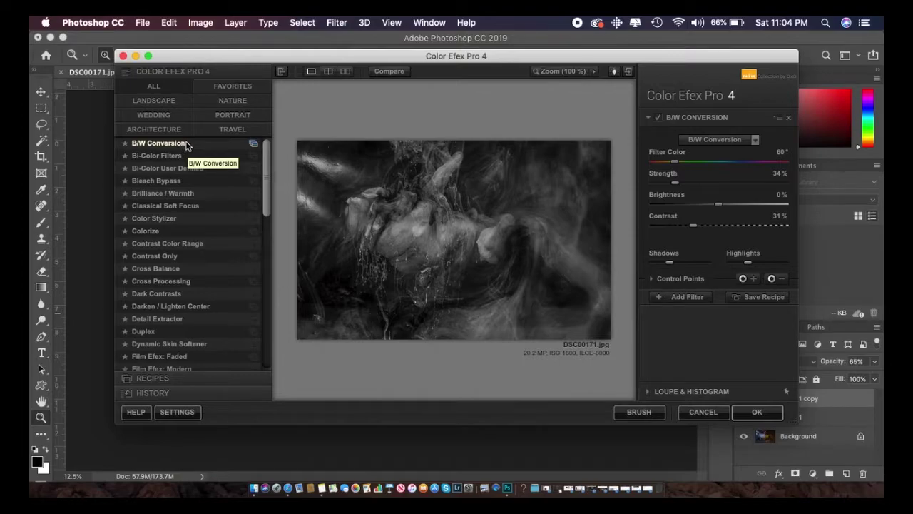
# Preview the Color Efex Pro filters on the photo, from B/W Conversion through Contrast Color Range.
pyautogui.press('Down')
pyautogui.press('Down')
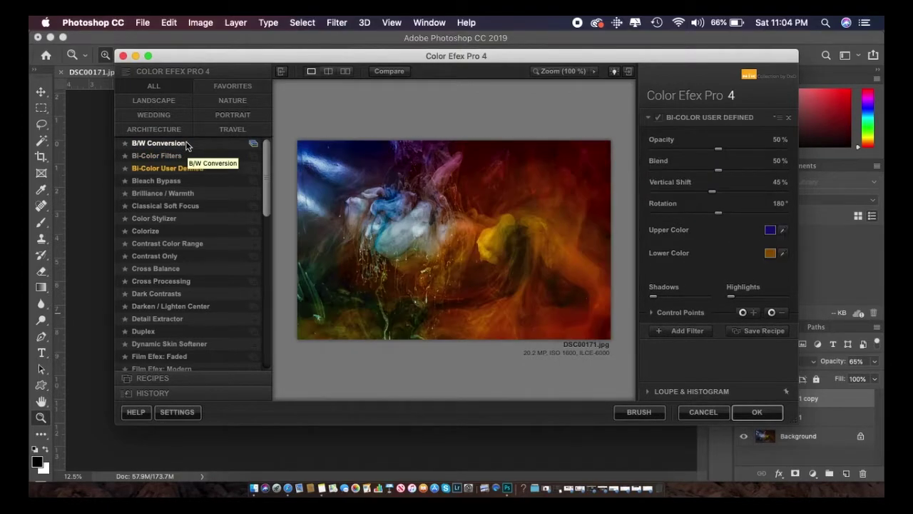
pyautogui.press('Down')
pyautogui.press('Down')
pyautogui.press('Down')
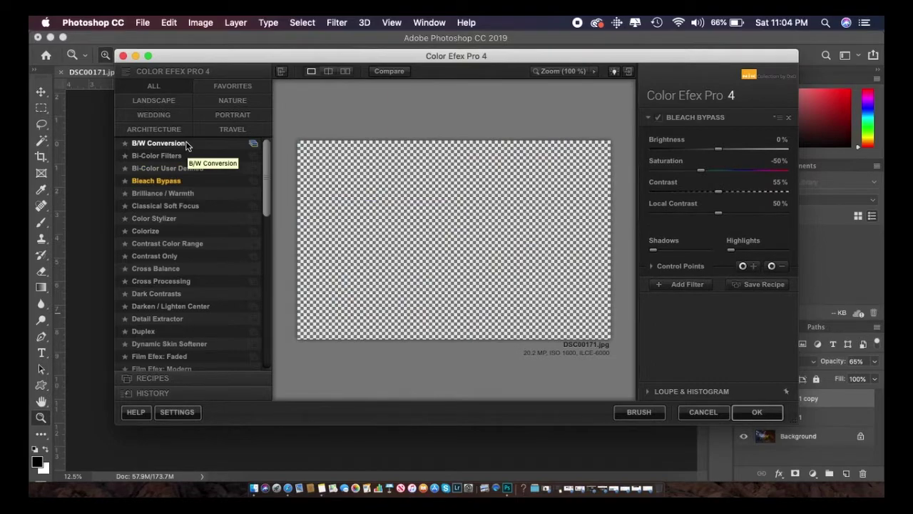
pyautogui.press('Down')
pyautogui.press('Down')
pyautogui.press('Down')
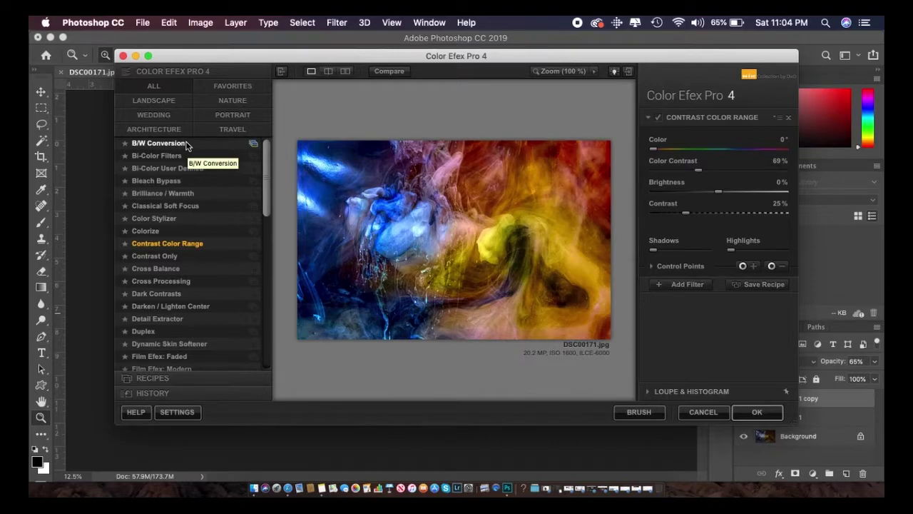
# Go back through the filters and choose Bi-Color User Defined for the layer.
pyautogui.press('Up')
pyautogui.press('Up')
pyautogui.press('Up')
pyautogui.press('Up')
pyautogui.press('Up')
pyautogui.press('Up')
pyautogui.press('Up')
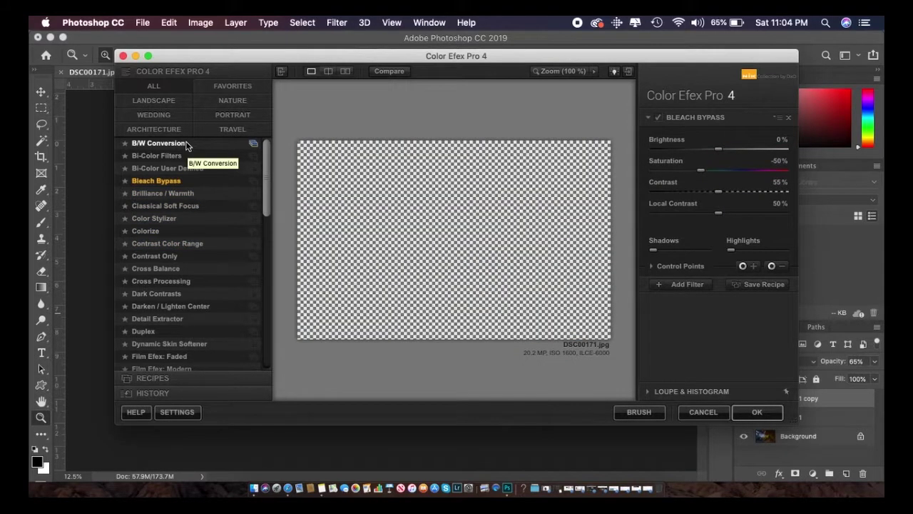
pyautogui.press('Down')
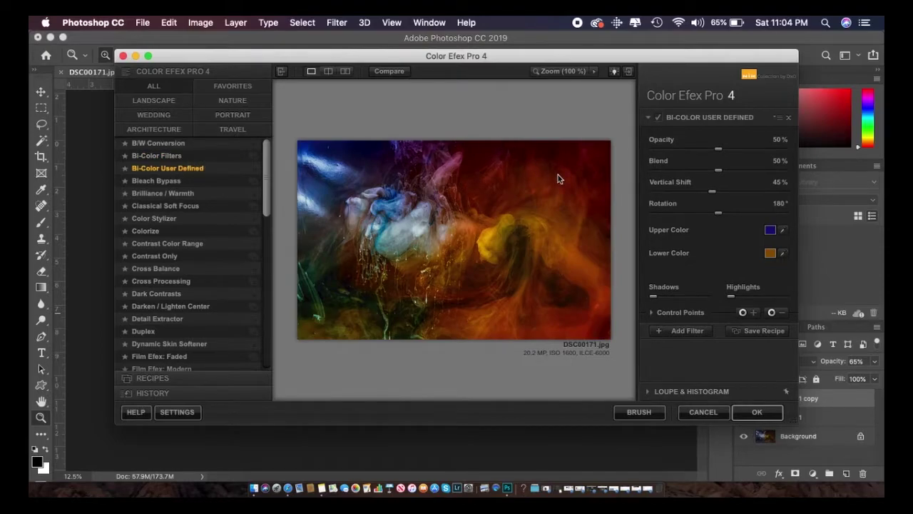
# Set the bi-color filter's Vertical Shift to 49%, Rotation to 145° and Opacity to 34%.
pyautogui.click(713, 199)
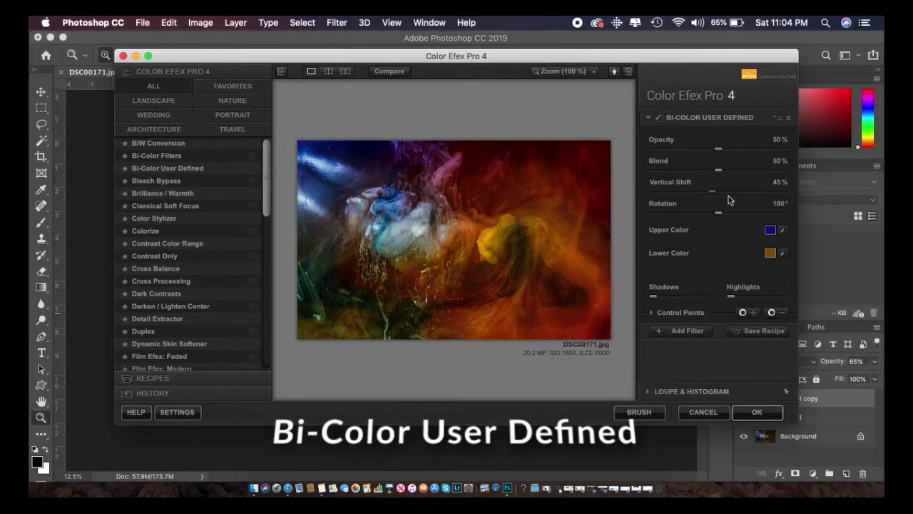
pyautogui.moveTo(717, 194); pyautogui.dragTo(708, 219)
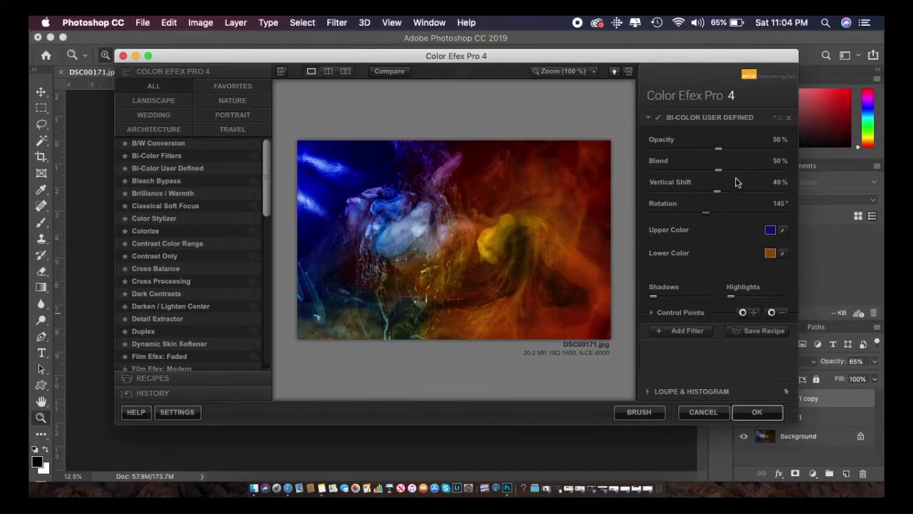
pyautogui.moveTo(718, 153); pyautogui.dragTo(697, 153)
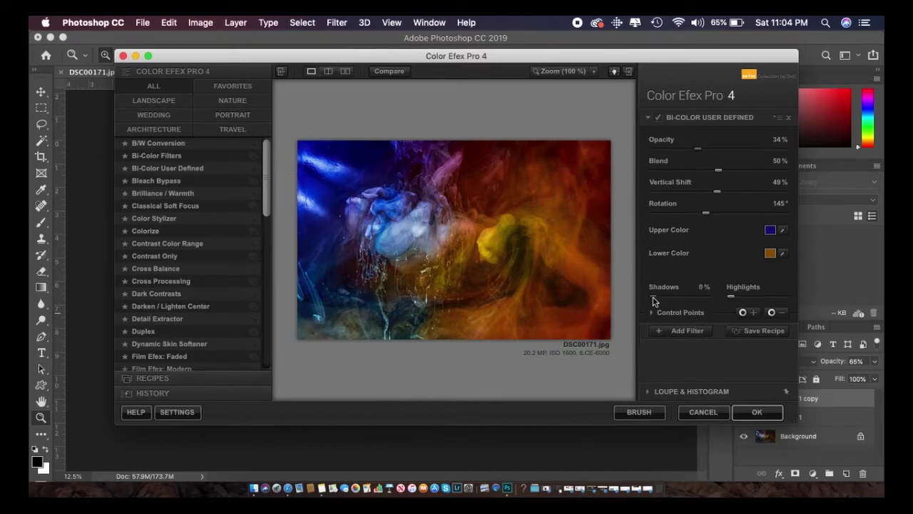
# Set the bi-color filter's Shadows to 31%, raise its Highlights slightly, and apply the filter.
pyautogui.moveTo(655, 297)
pyautogui.mouseDown()
pyautogui.moveTo(689, 305)
pyautogui.moveTo(669, 306)
pyautogui.mouseUp()
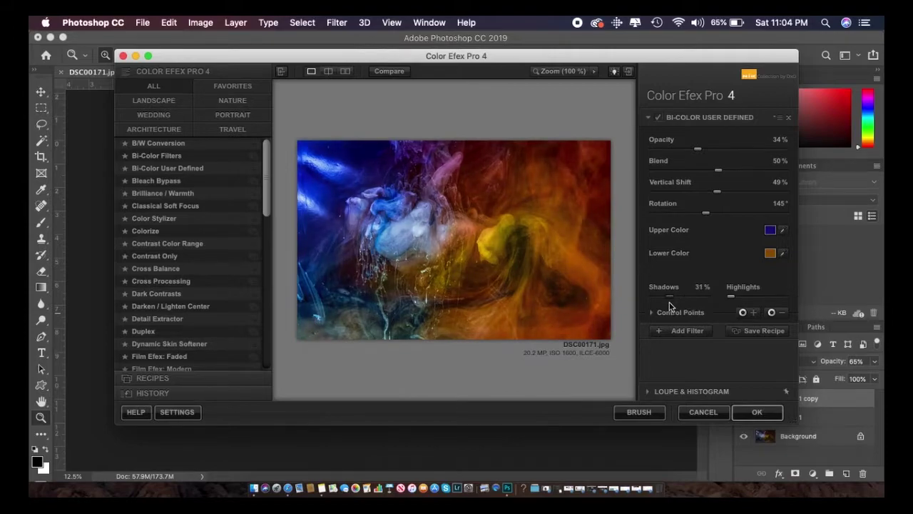
pyautogui.moveTo(731, 297)
pyautogui.mouseDown()
pyautogui.moveTo(754, 302)
pyautogui.moveTo(744, 305)
pyautogui.mouseUp()
pyautogui.click(754, 413)
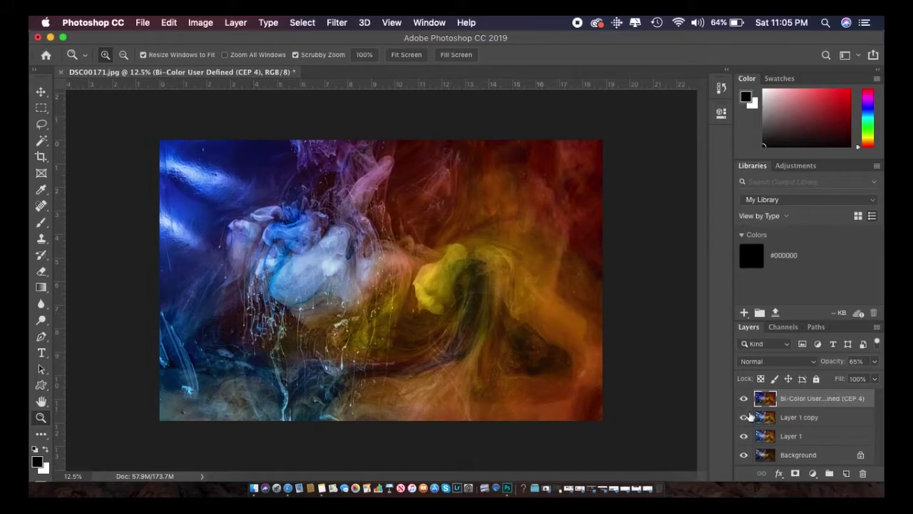
# Crop the photo in from its left edge at the original ratio, to about 17.7 by 11.2 in.
pyautogui.click(41, 156)
pyautogui.moveTo(163, 282); pyautogui.dragTo(164, 281)
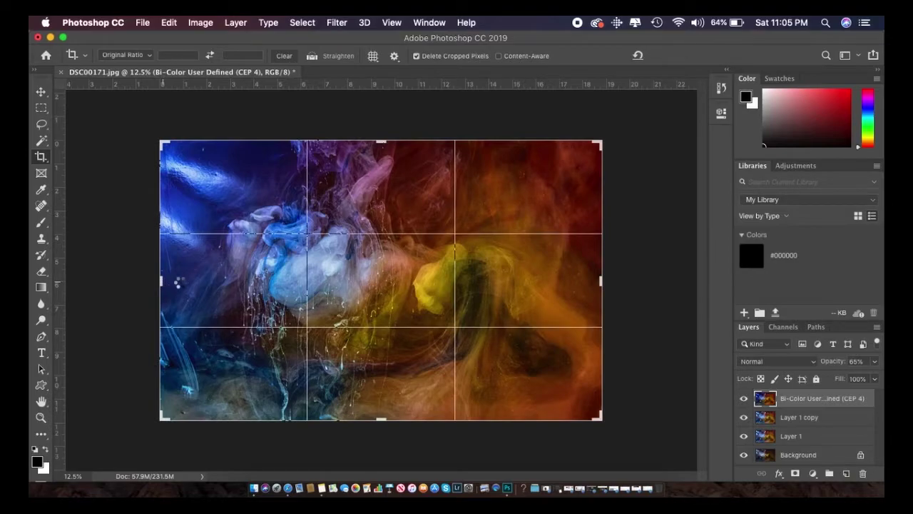
pyautogui.moveTo(178, 283); pyautogui.dragTo(177, 285)
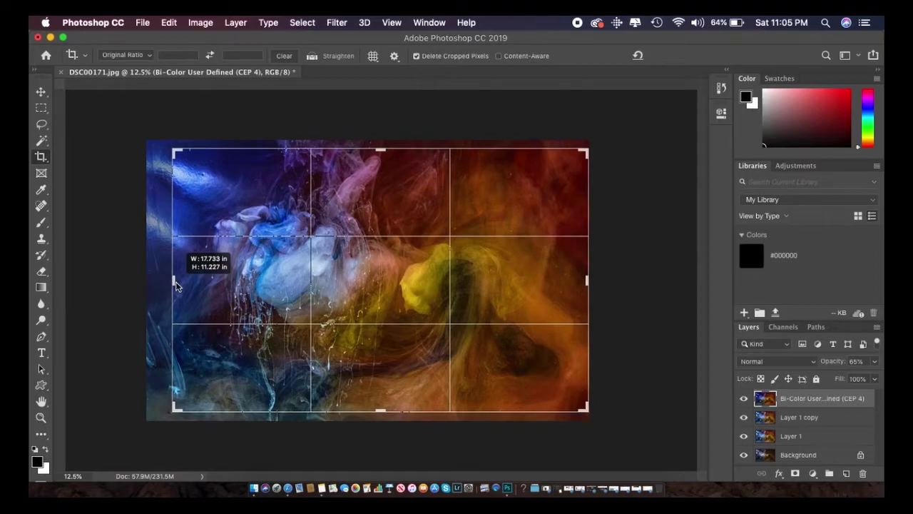
pyautogui.moveTo(176, 281); pyautogui.dragTo(173, 286)
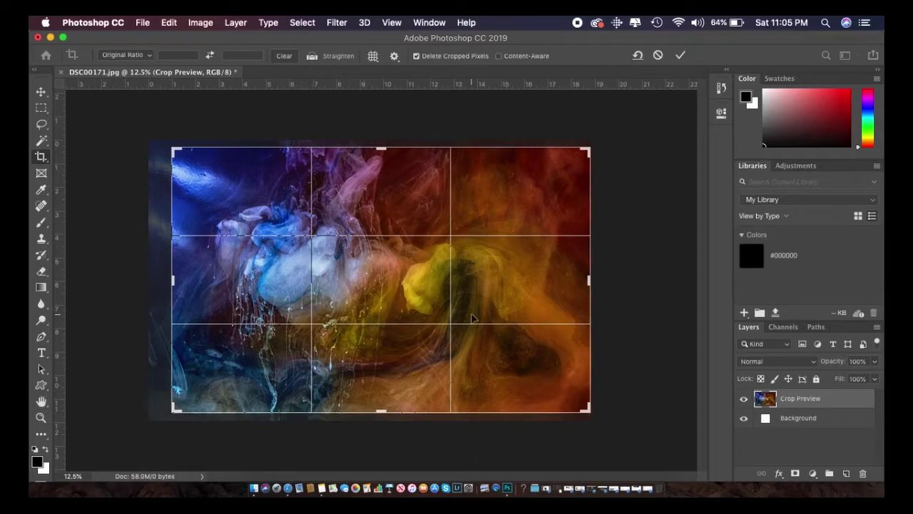
pyautogui.press('Return')
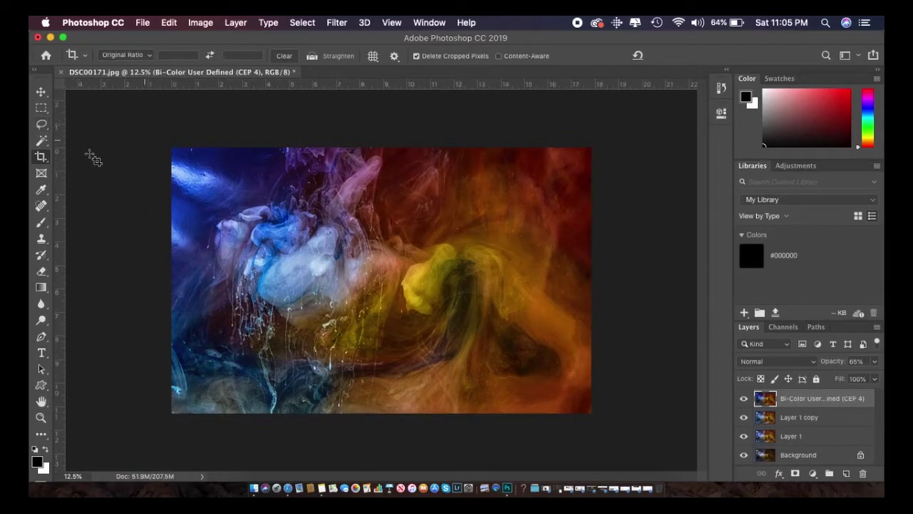
# Darken the bright glare in the photo's upper-left corner with the Burn Tool, using the Highlights range at 63% exposure.
pyautogui.click(40, 417)
pyautogui.click(175, 161)
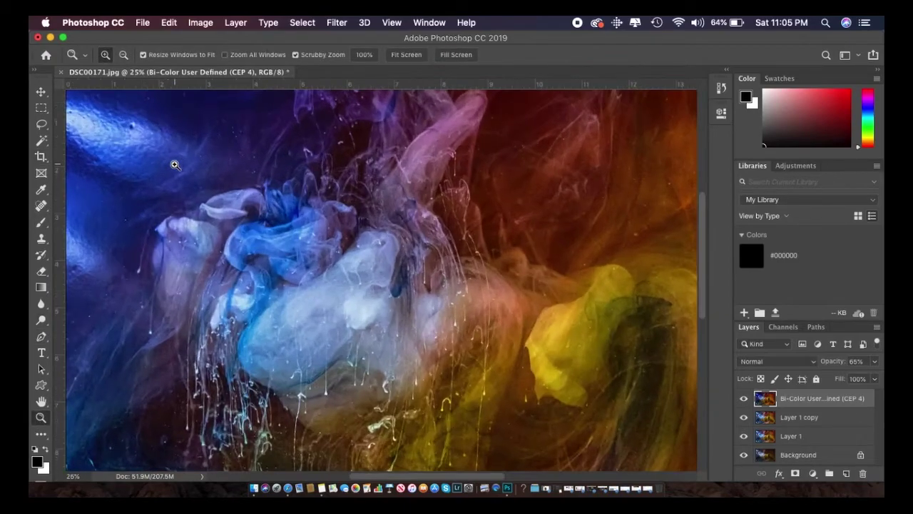
pyautogui.hscroll(-5, 370, 475)
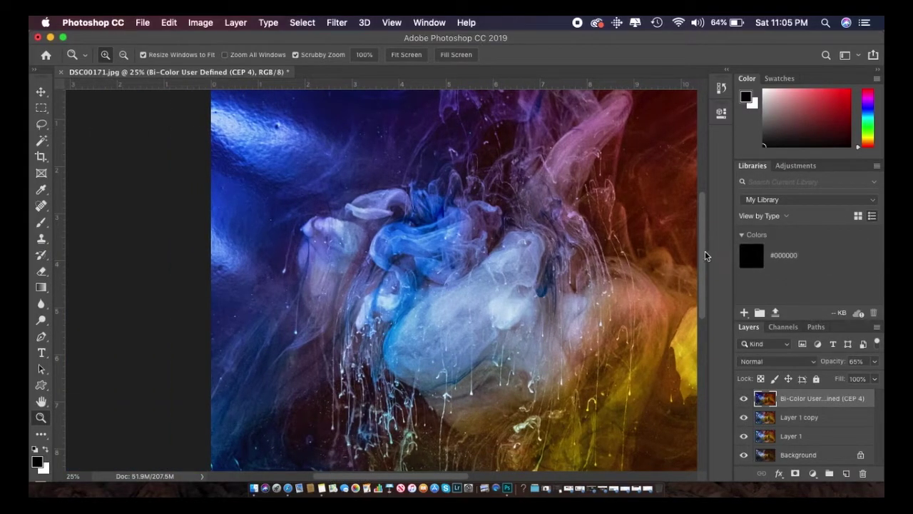
pyautogui.moveTo(705, 250); pyautogui.dragTo(699, 234)
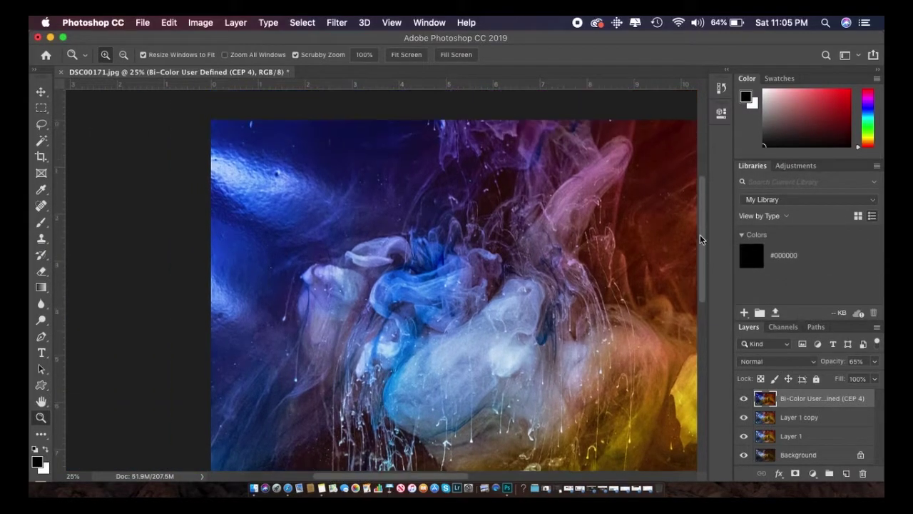
pyautogui.click(40, 321)
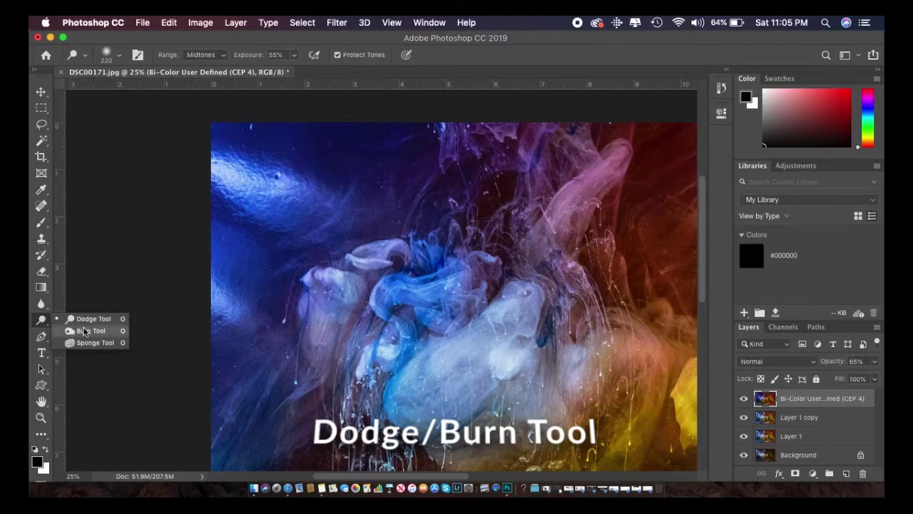
pyautogui.click(84, 331)
pyautogui.moveTo(259, 188)
pyautogui.mouseDown()
pyautogui.moveTo(281, 178)
pyautogui.moveTo(283, 197)
pyautogui.mouseUp()
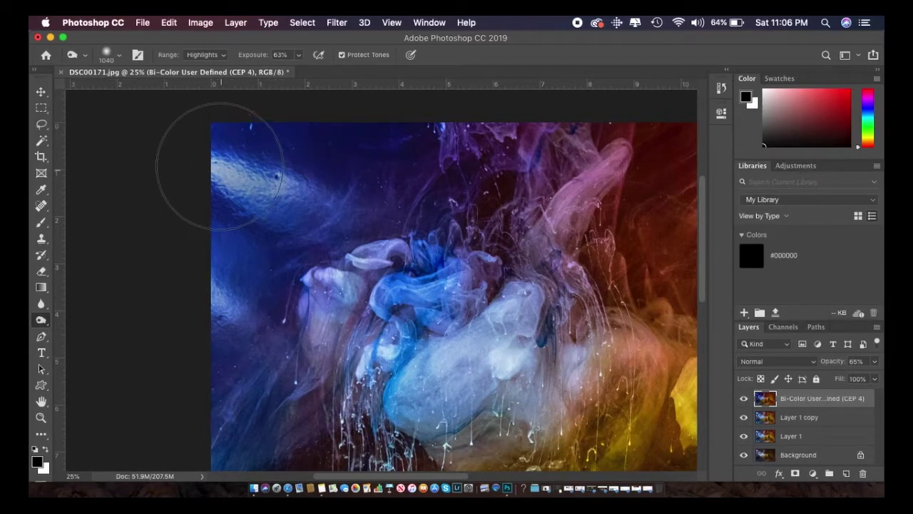
# Rotate the entire image 90° clockwise into portrait orientation.
pyautogui.click(42, 422)
pyautogui.keyDown('alt'); pyautogui.click(469, 265); pyautogui.keyUp('alt')
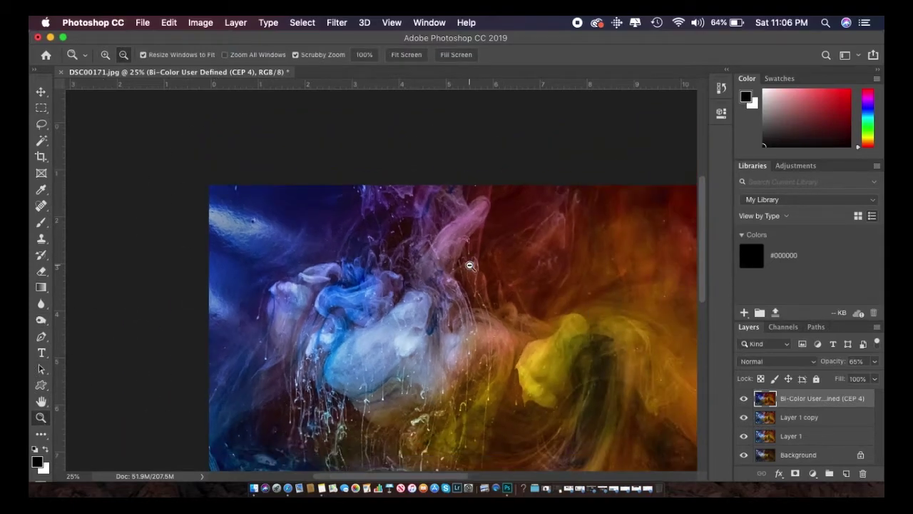
pyautogui.keyDown('alt'); pyautogui.click(293, 327); pyautogui.keyUp('alt')
pyautogui.click(376, 265)
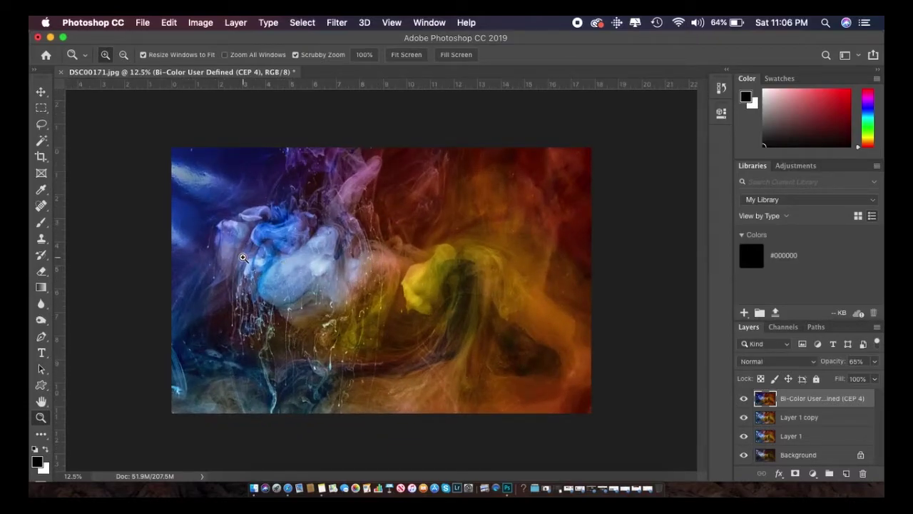
pyautogui.click(205, 25)
pyautogui.moveTo(171, 24)
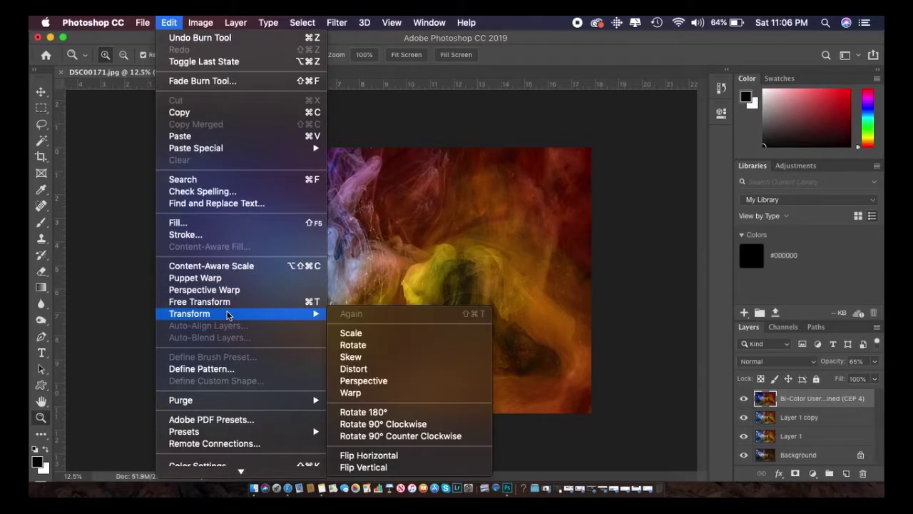
pyautogui.moveTo(221, 21)
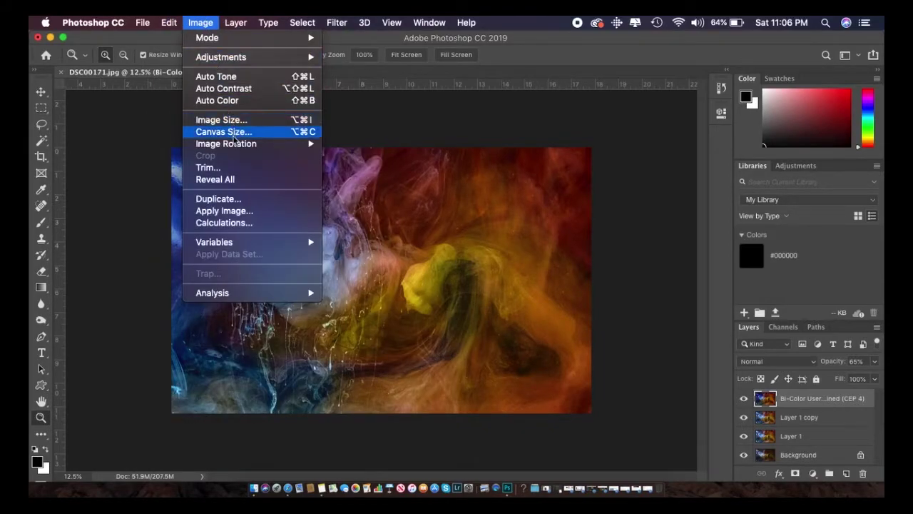
pyautogui.moveTo(234, 147)
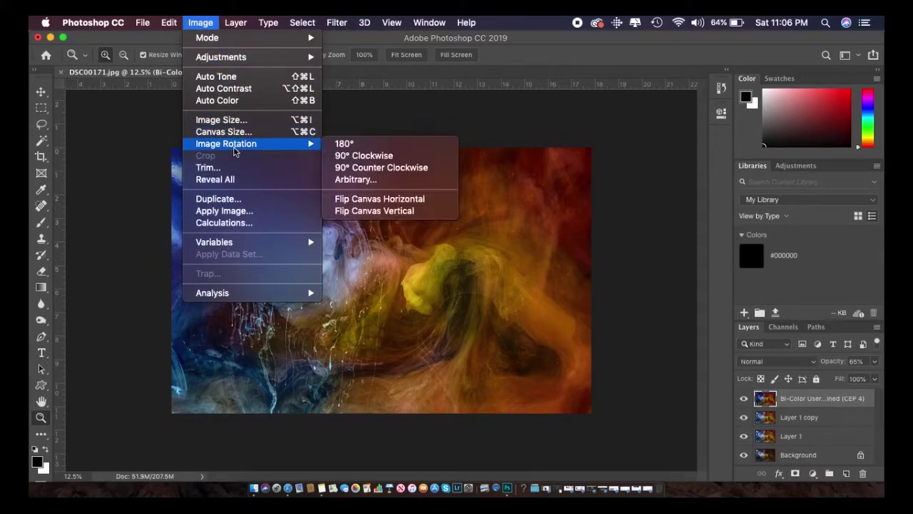
pyautogui.click(362, 156)
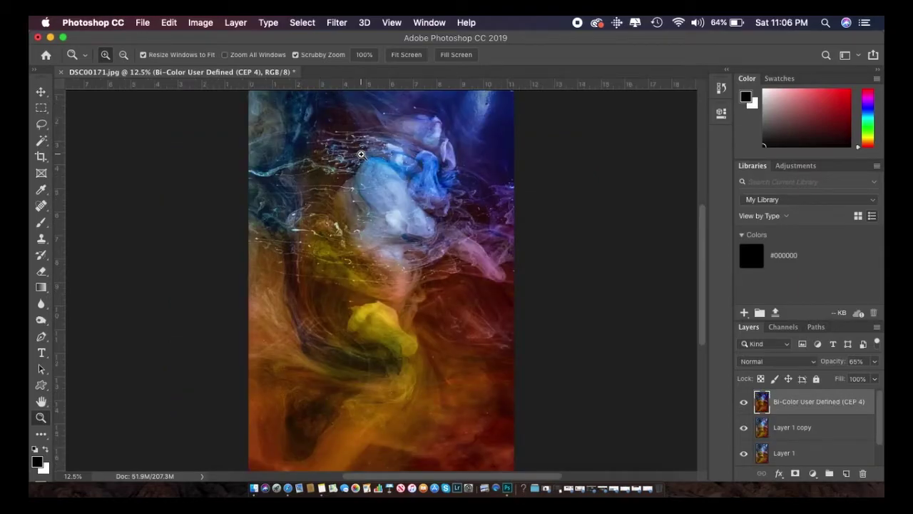
# Crop the portrait image in from its lower edge at the original ratio, to about 10.4 by 16.4 in.
pyautogui.keyDown('alt'); pyautogui.click(385, 256); pyautogui.keyUp('alt')
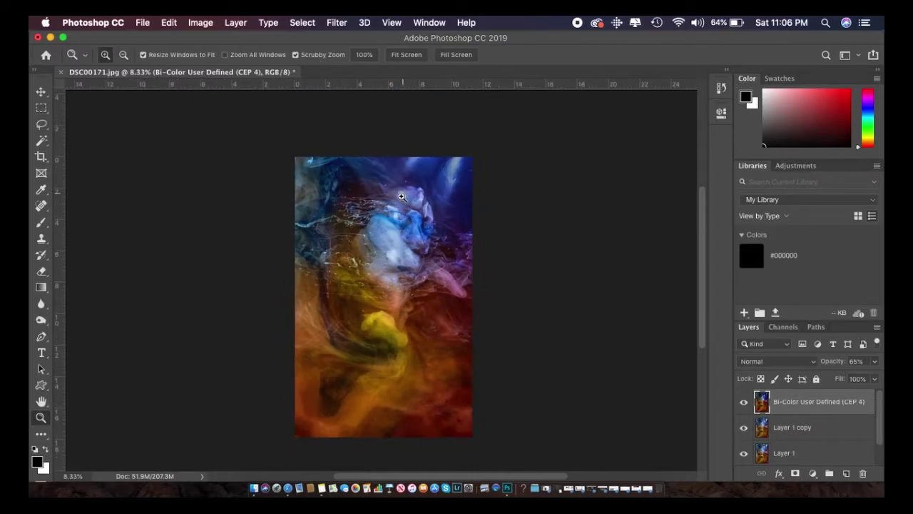
pyautogui.click(41, 157)
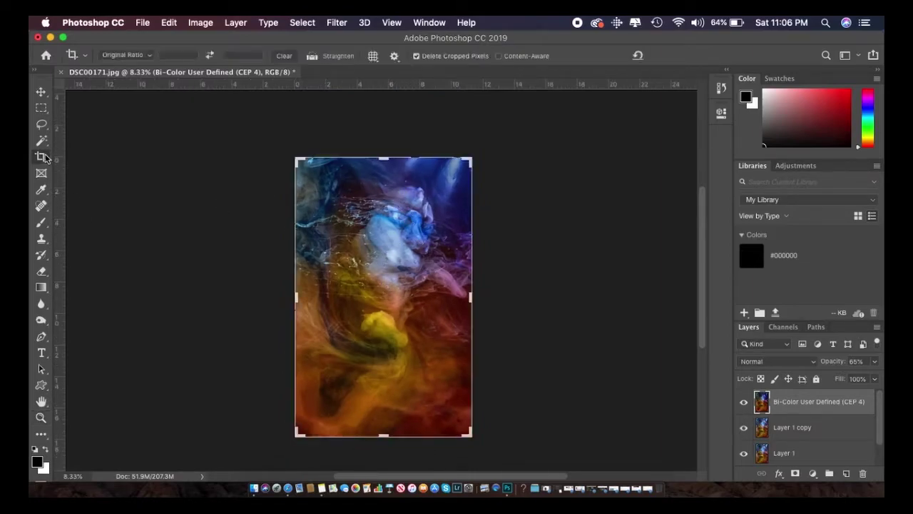
pyautogui.click(384, 428)
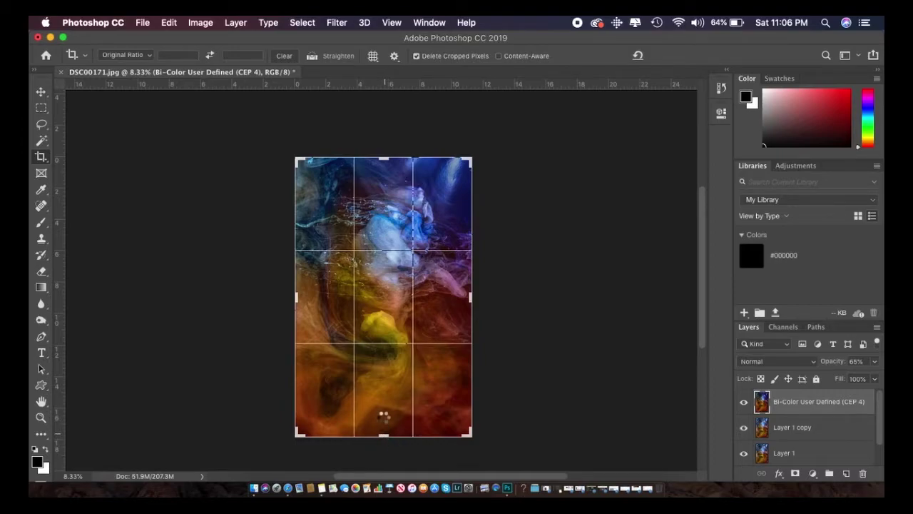
pyautogui.moveTo(383, 432); pyautogui.dragTo(382, 425)
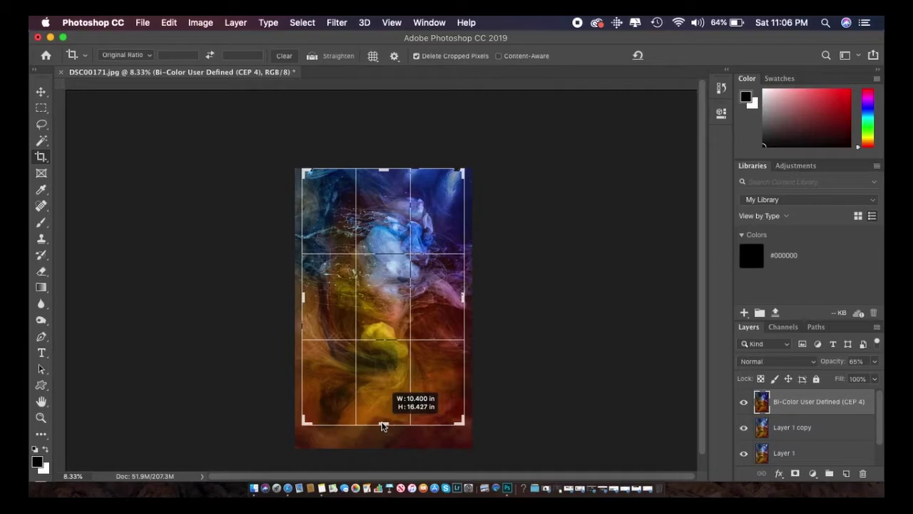
pyautogui.moveTo(383, 426); pyautogui.dragTo(382, 424)
pyautogui.press('Return')
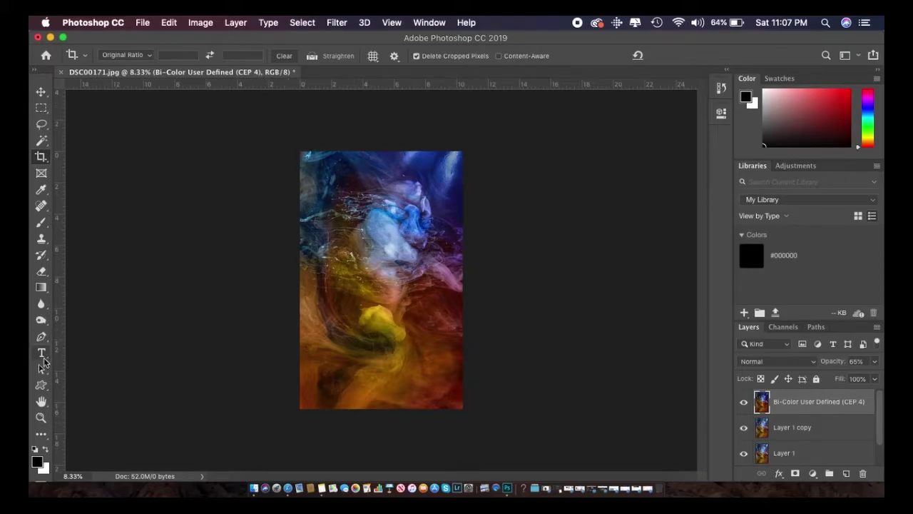
# Remove the bright cyan spot near the image's upper-left corner with a 252 px Clone Stamp.
pyautogui.click(41, 419)
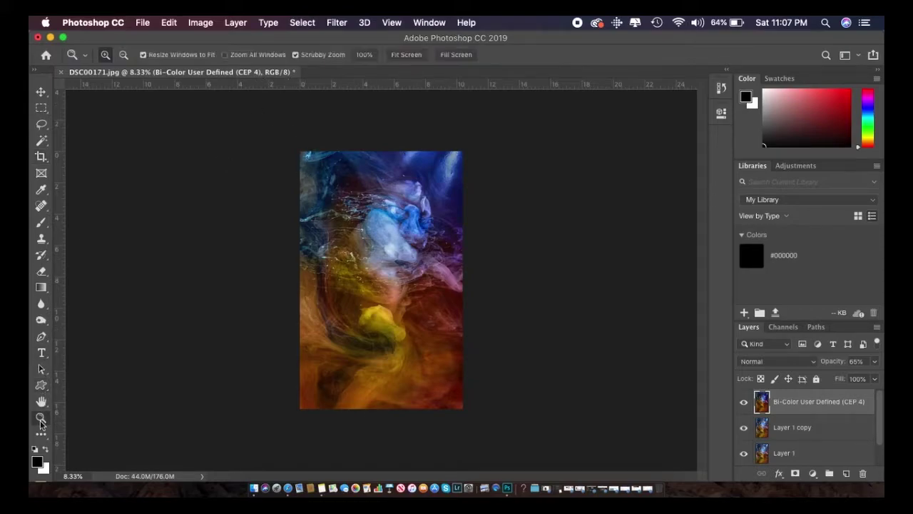
pyautogui.click(307, 149)
pyautogui.click(307, 150)
pyautogui.click(308, 149)
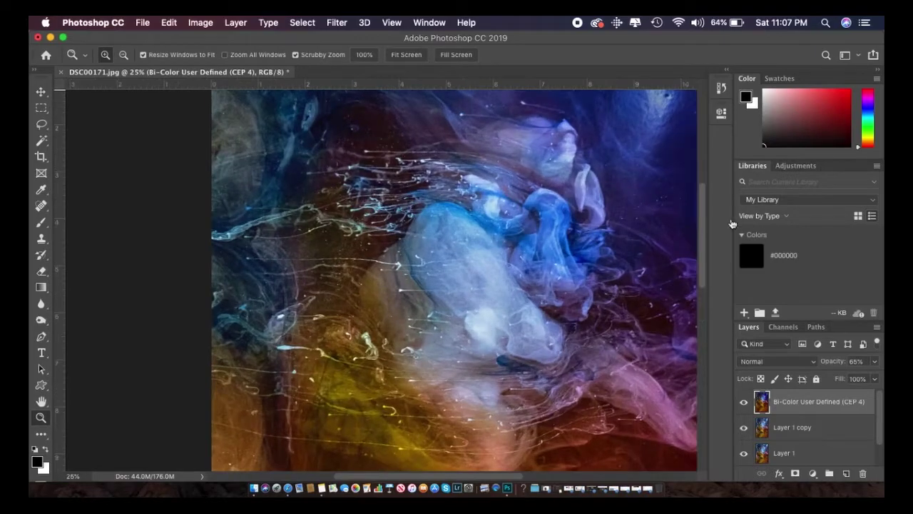
pyautogui.moveTo(704, 212); pyautogui.dragTo(703, 183)
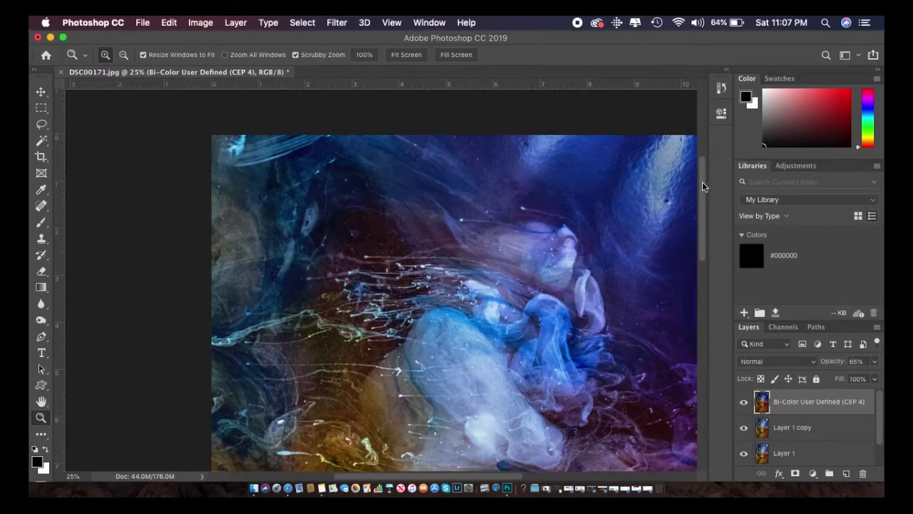
pyautogui.click(42, 238)
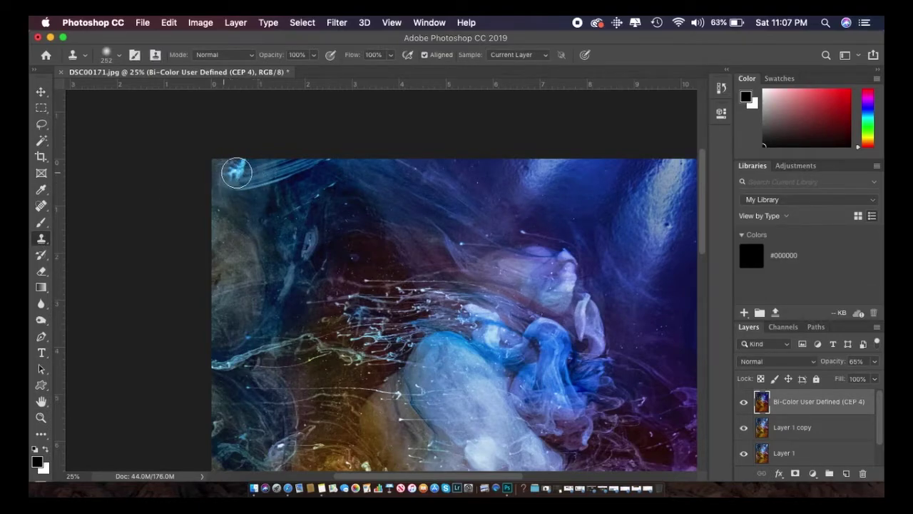
pyautogui.click(238, 173)
pyautogui.press('super+z')
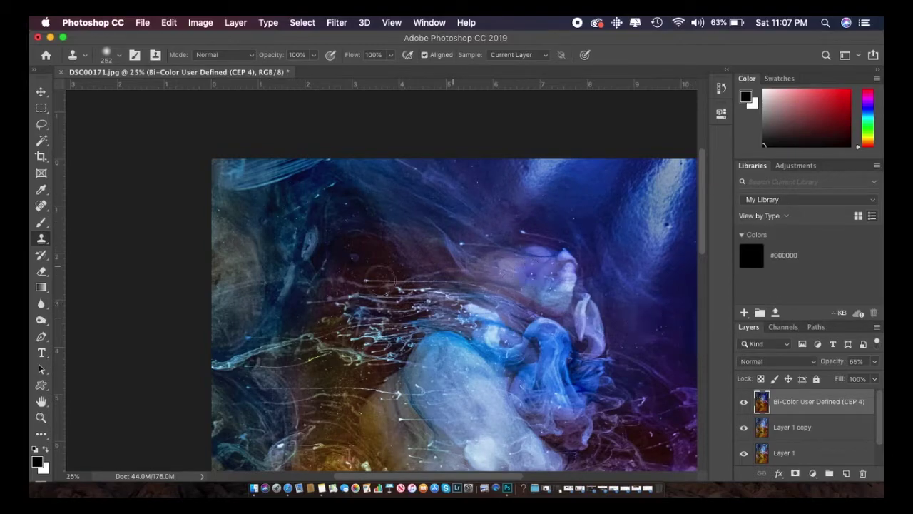
# Zoom out and back in to examine the composition of the whole portrait image.
pyautogui.click(41, 417)
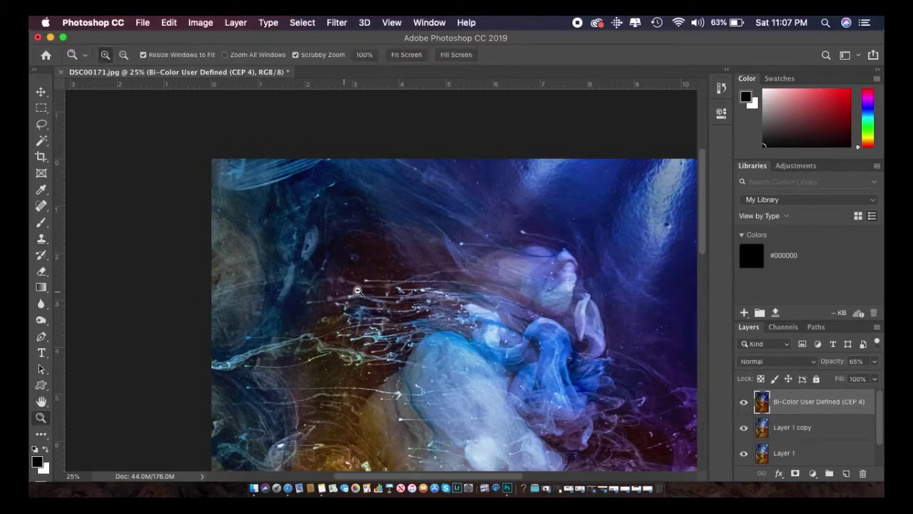
pyautogui.keyDown('alt'); pyautogui.click(358, 290); pyautogui.keyUp('alt')
pyautogui.keyDown('alt'); pyautogui.click(358, 290); pyautogui.keyUp('alt')
pyautogui.keyDown('alt'); pyautogui.click(357, 290); pyautogui.keyUp('alt')
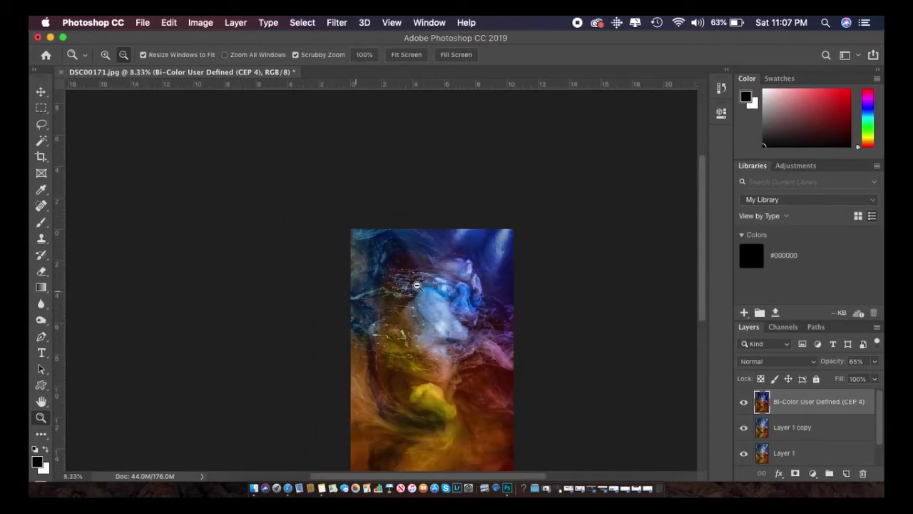
pyautogui.keyDown('alt'); pyautogui.click(448, 323); pyautogui.keyUp('alt')
pyautogui.keyDown('alt'); pyautogui.click(360, 323); pyautogui.keyUp('alt')
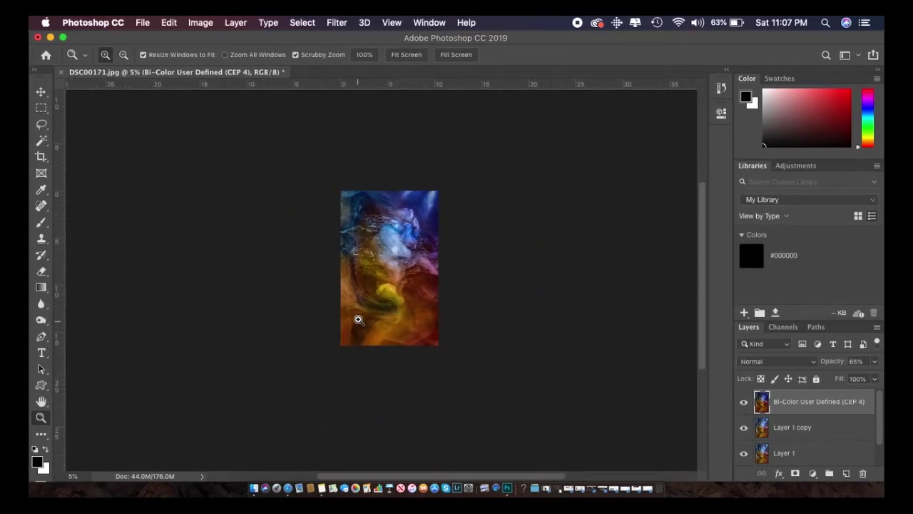
pyautogui.keyDown('alt'); pyautogui.click(394, 266); pyautogui.keyUp('alt')
pyautogui.keyDown('alt'); pyautogui.click(394, 267); pyautogui.keyUp('alt')
pyautogui.click(373, 284)
pyautogui.click(372, 284)
pyautogui.click(372, 283)
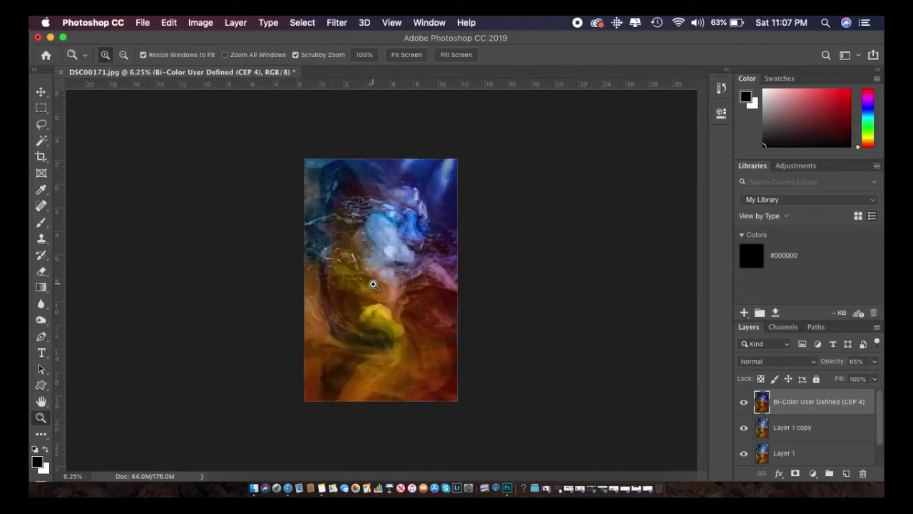
pyautogui.click(372, 284)
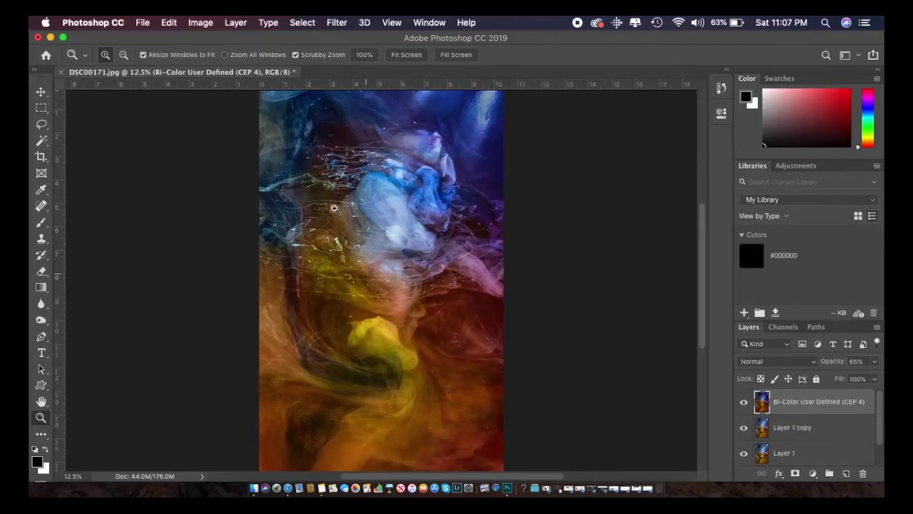
# Rotate the entire portrait image 90° clockwise into landscape orientation.
pyautogui.click(196, 24)
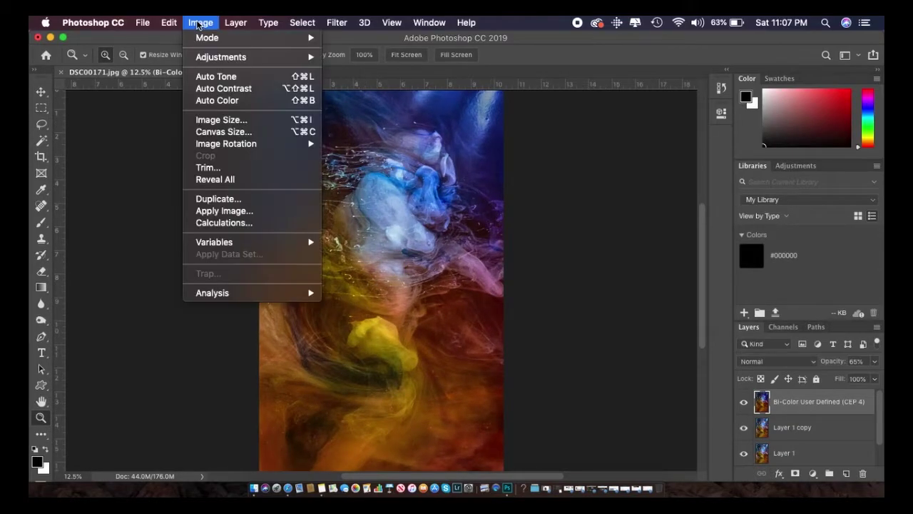
pyautogui.moveTo(172, 22)
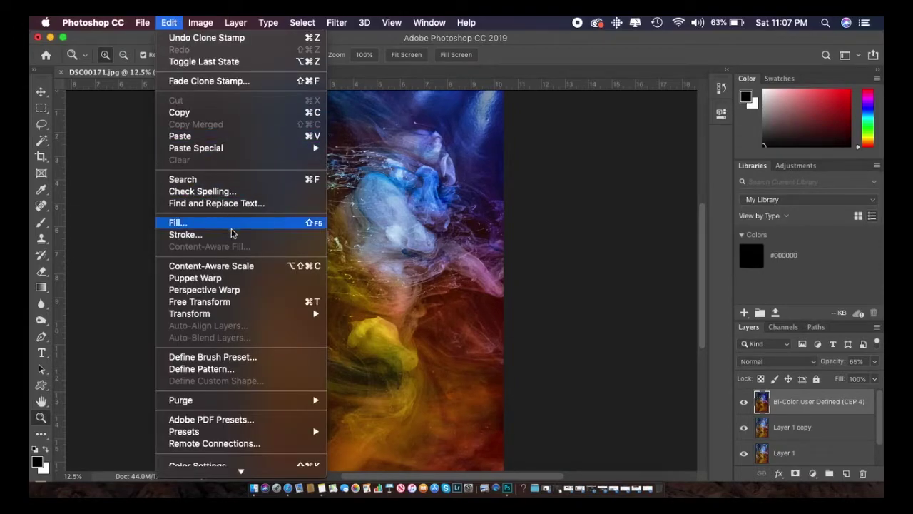
pyautogui.moveTo(200, 23)
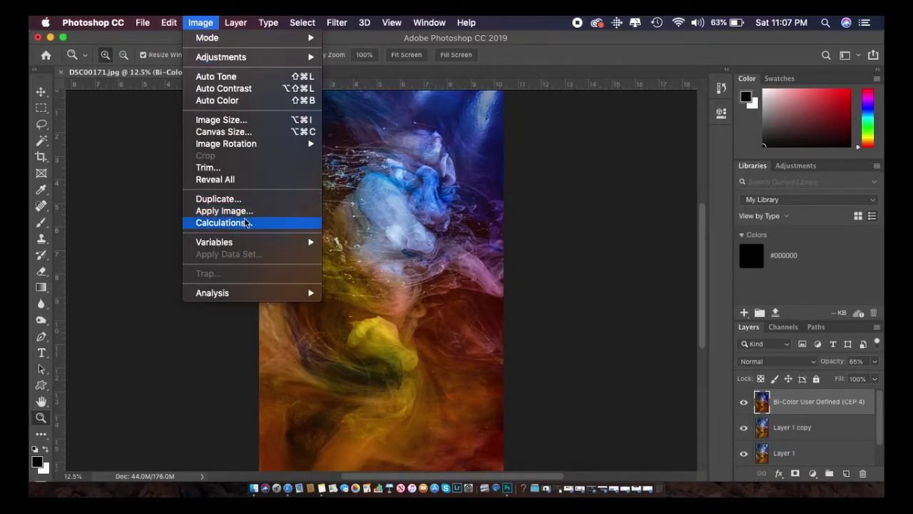
pyautogui.moveTo(260, 145)
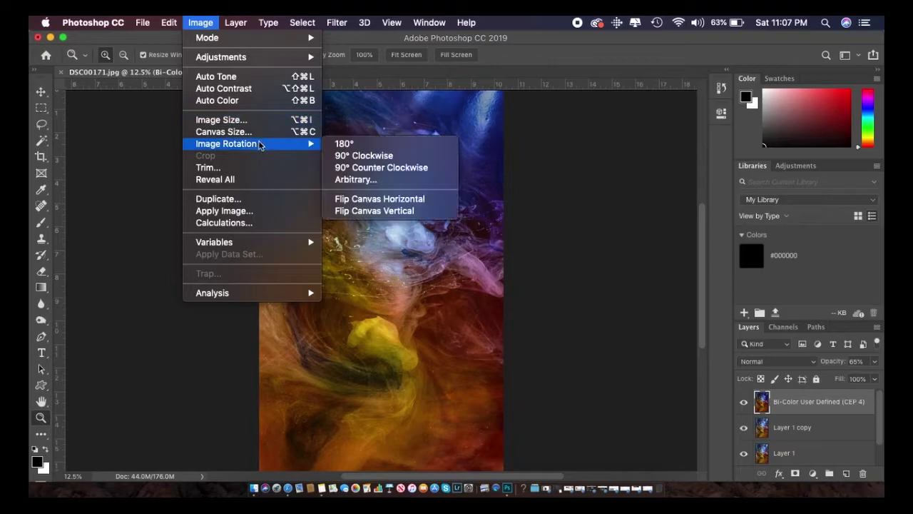
pyautogui.click(397, 156)
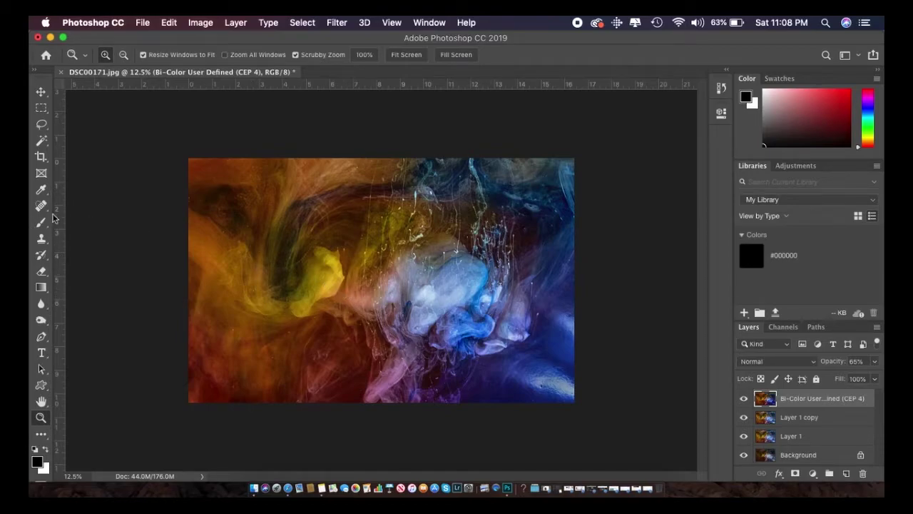
# Crop the landscape image in from its left edge at the original ratio, to about 15 by 9.5 in.
pyautogui.click(41, 157)
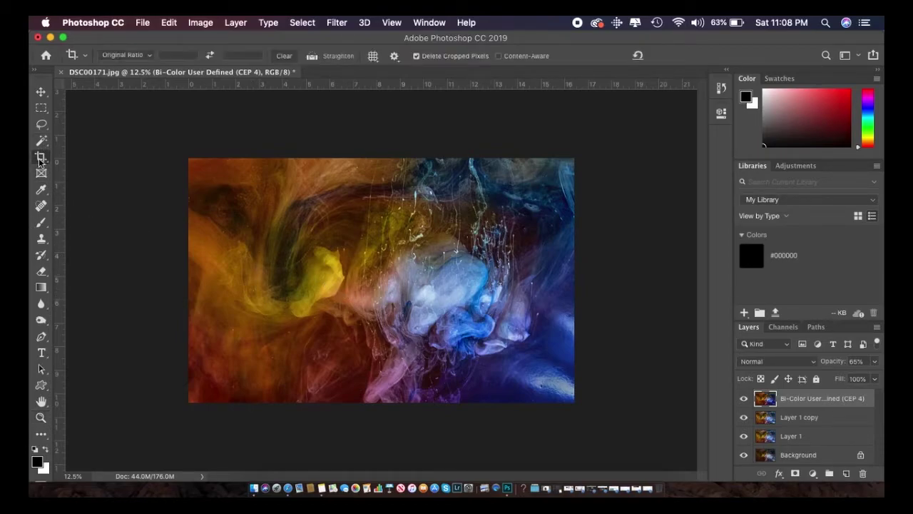
pyautogui.moveTo(191, 282); pyautogui.dragTo(204, 283)
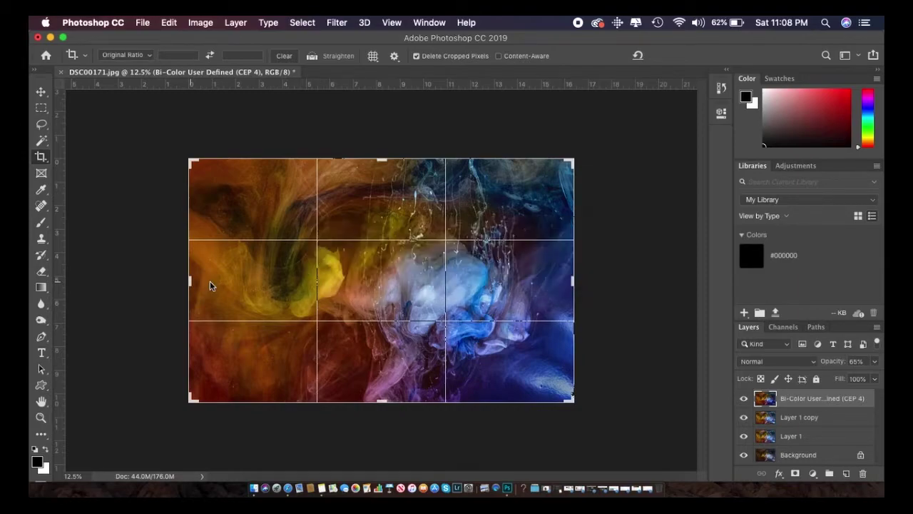
pyautogui.moveTo(210, 281); pyautogui.dragTo(206, 283)
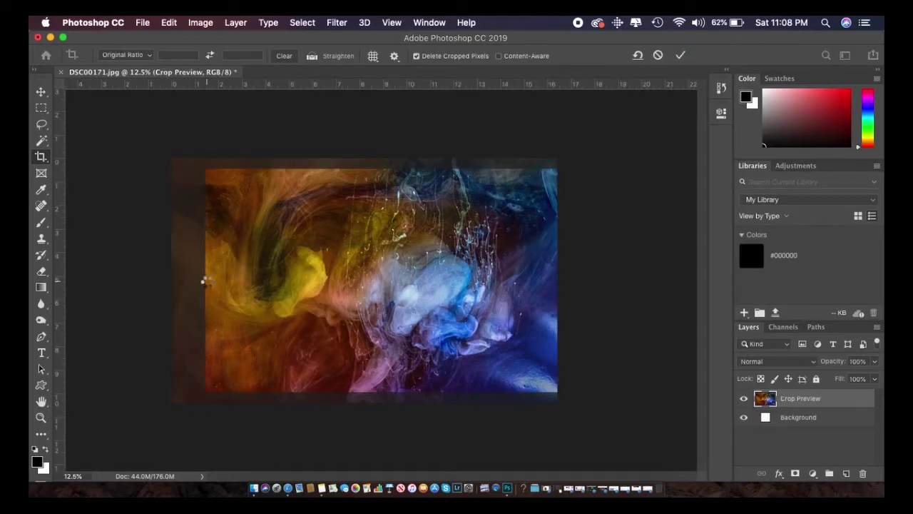
pyautogui.press('Return')
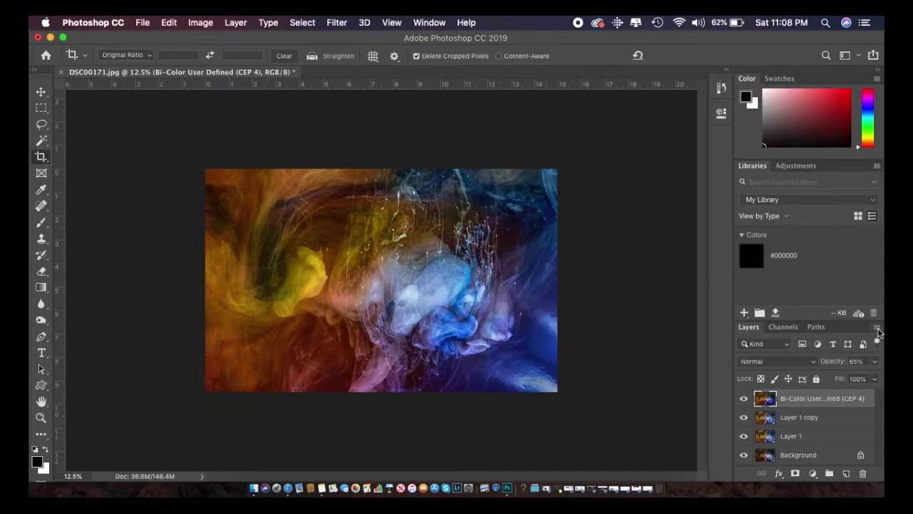
# Save the flattened image as the JPEG final1-v1.jpg in the Finals folder, with quality 12 and Baseline ("Standard") format.
pyautogui.click(146, 22)
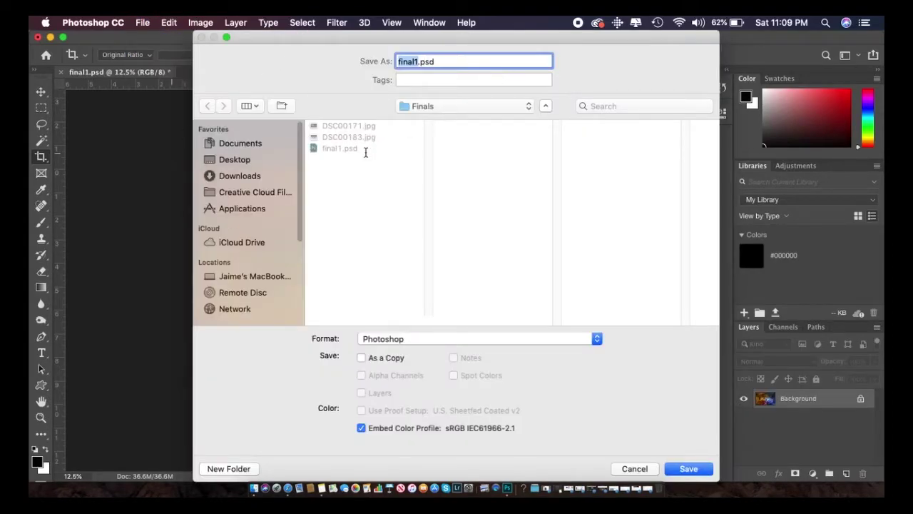
pyautogui.click(389, 340)
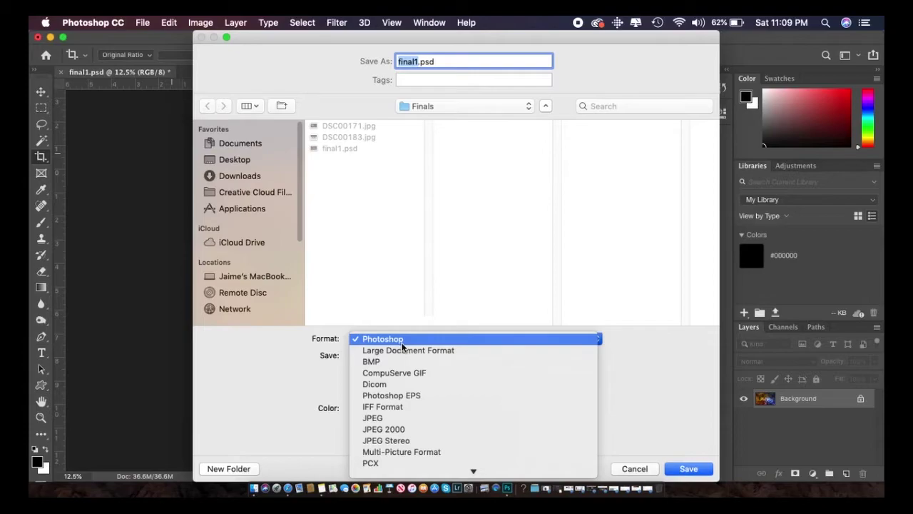
pyautogui.click(400, 421)
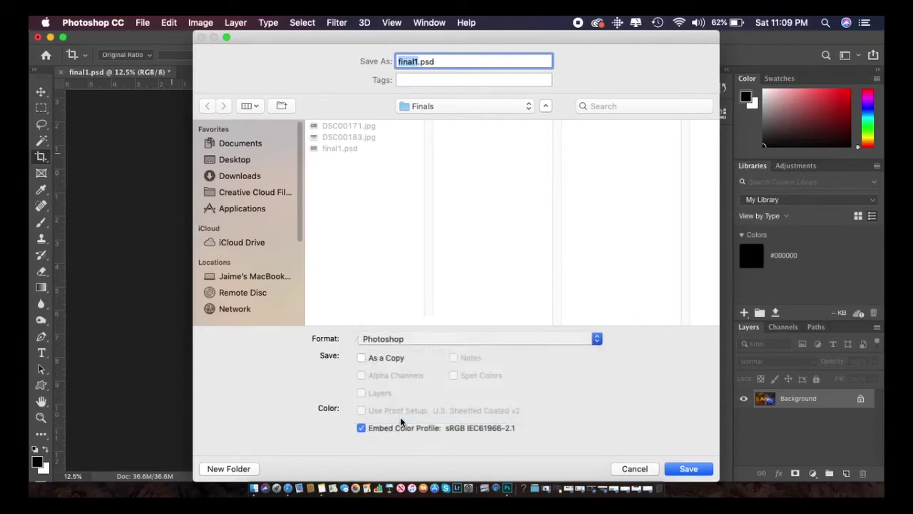
pyautogui.click(419, 62)
pyautogui.press('Left')
pyautogui.write('-')
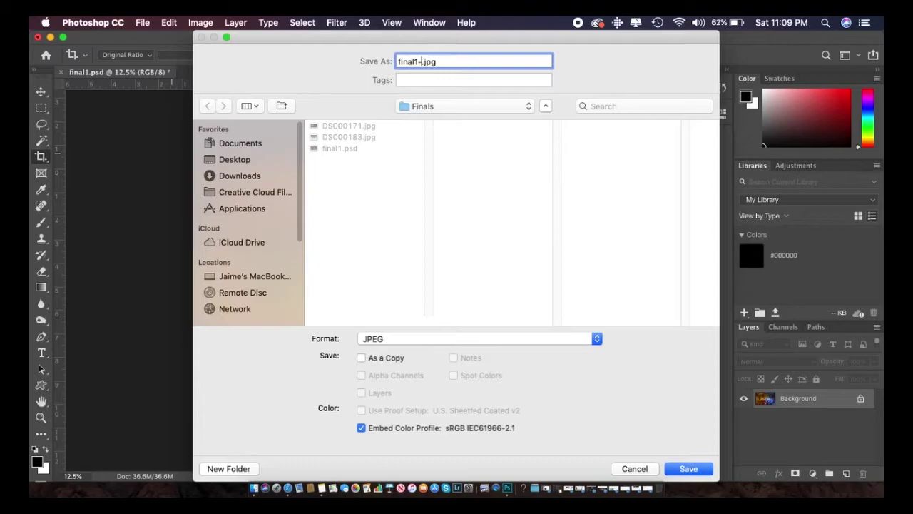
pyautogui.write('v1')
pyautogui.click(700, 471)
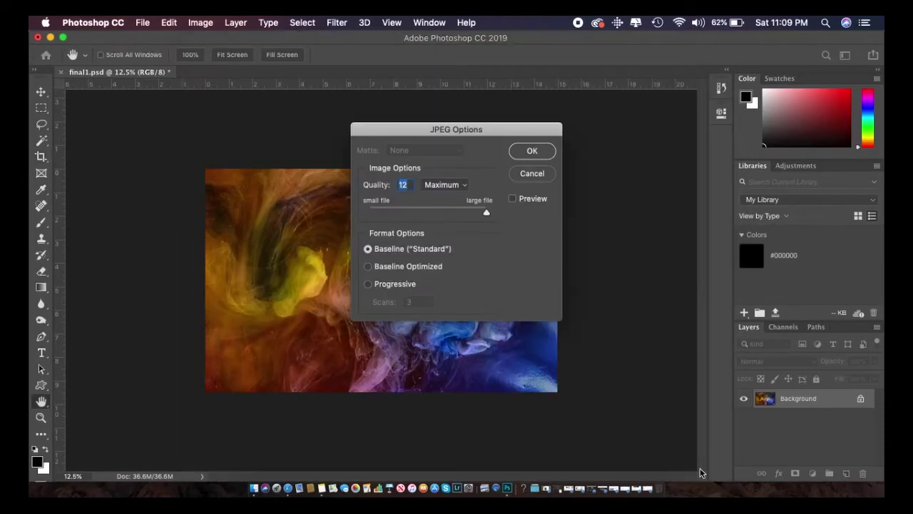
pyautogui.click(532, 152)
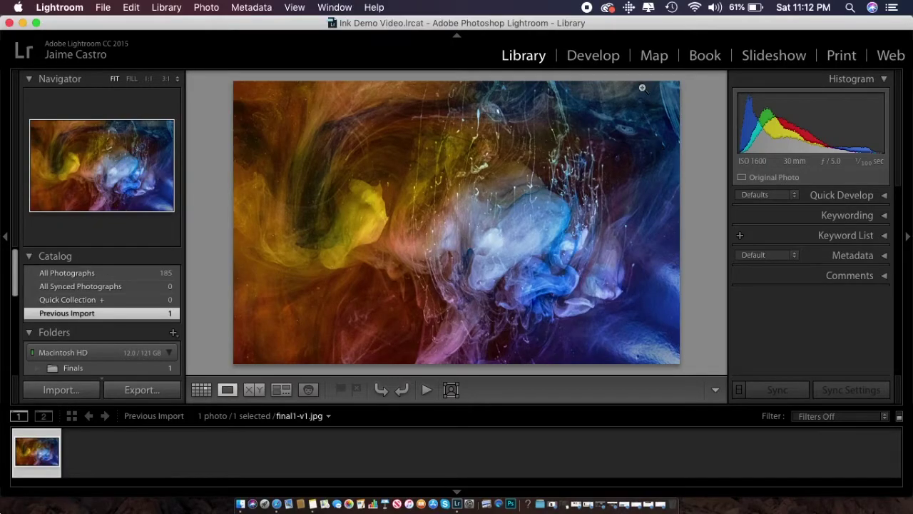
# Switch to Lightroom and develop final1-v1.jpg with Dehaze at +31 and a Highlight Priority post-crop vignette amount of -43.
pyautogui.click(593, 56)
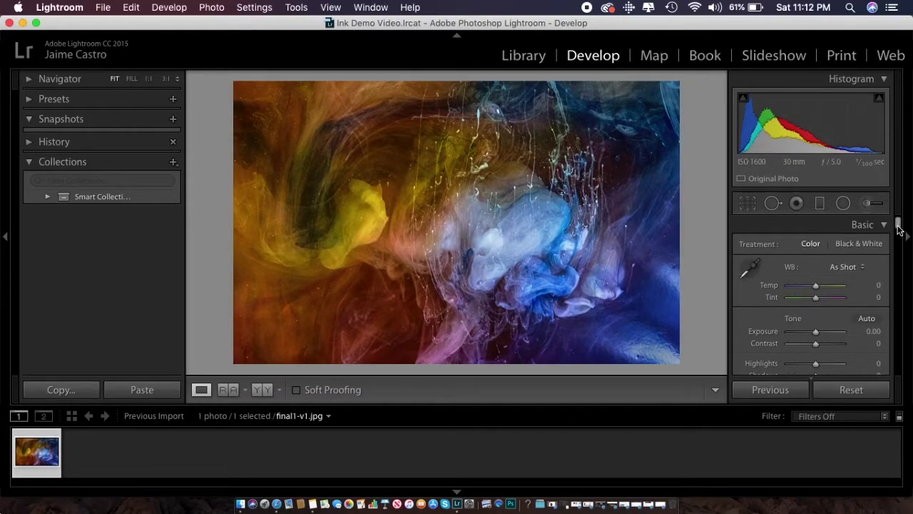
pyautogui.moveTo(898, 227); pyautogui.dragTo(894, 362)
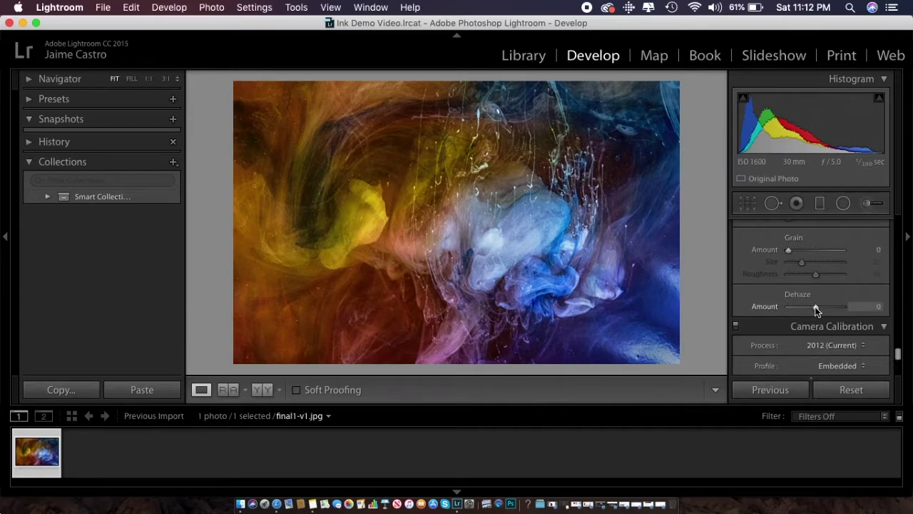
pyautogui.moveTo(816, 309); pyautogui.dragTo(823, 309)
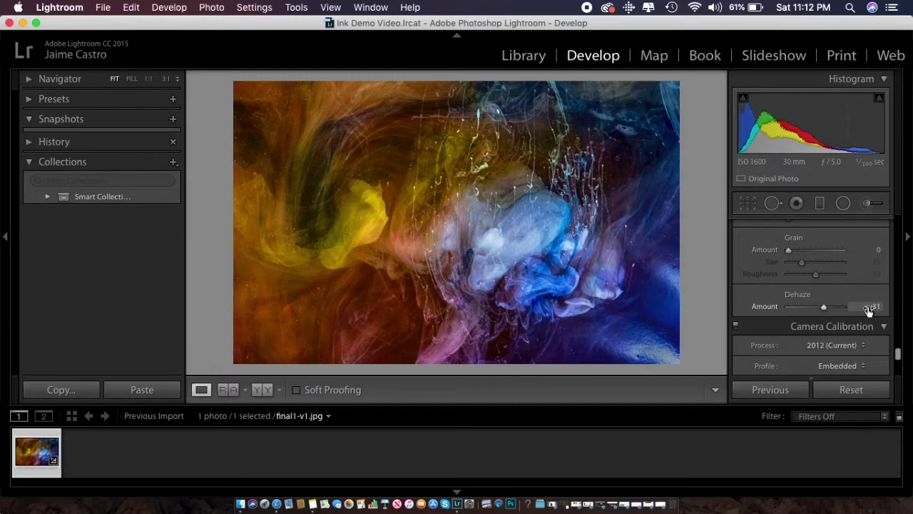
pyautogui.moveTo(897, 355)
pyautogui.mouseDown()
pyautogui.moveTo(896, 365)
pyautogui.moveTo(894, 339)
pyautogui.moveTo(896, 347)
pyautogui.mouseUp()
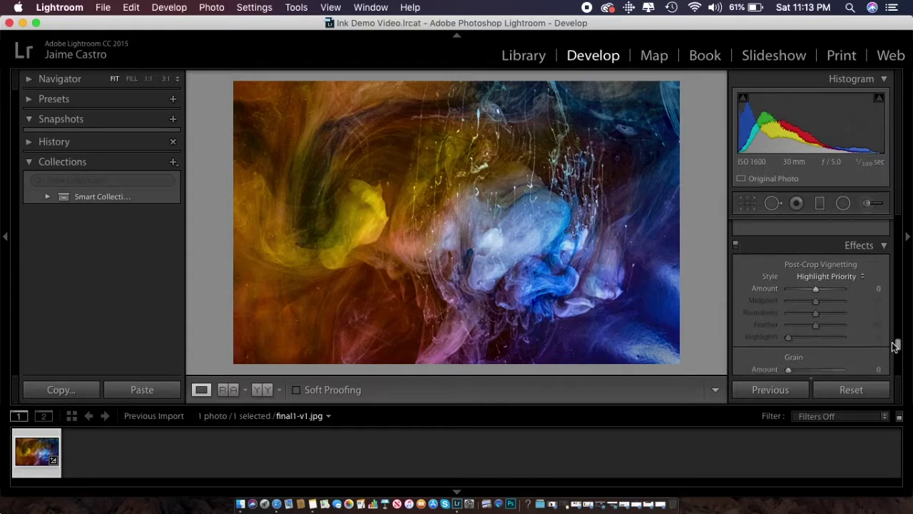
pyautogui.moveTo(815, 289); pyautogui.dragTo(804, 292)
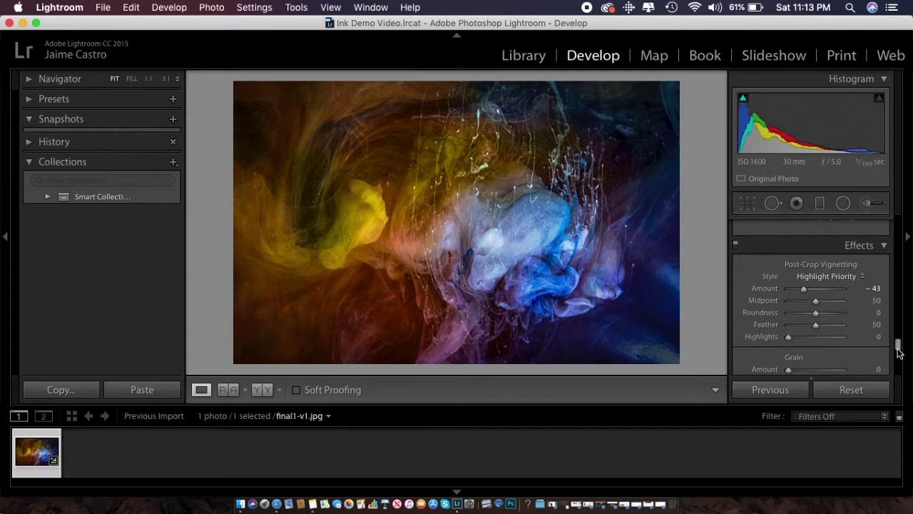
# Adjust the photo's white balance to Temp +6 and Tint +15.
pyautogui.moveTo(898, 349); pyautogui.dragTo(897, 226)
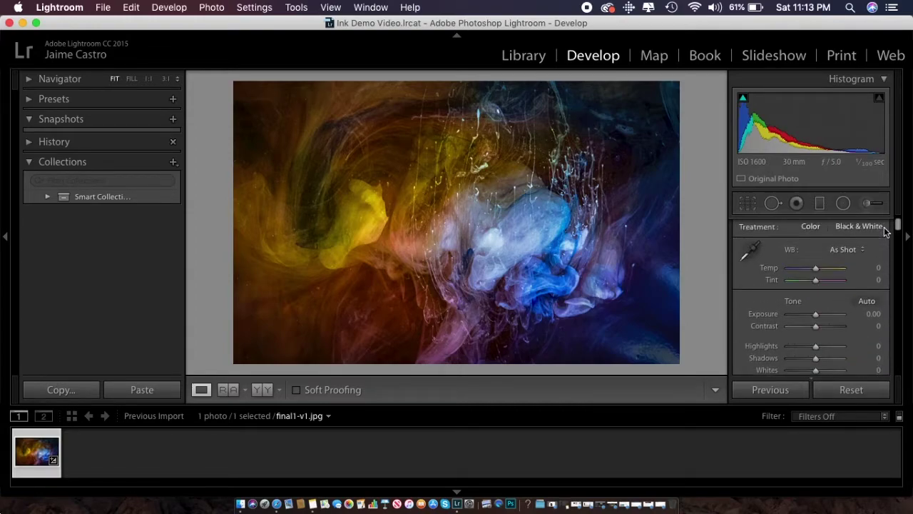
pyautogui.moveTo(816, 271)
pyautogui.mouseDown()
pyautogui.moveTo(824, 272)
pyautogui.moveTo(817, 272)
pyautogui.mouseUp()
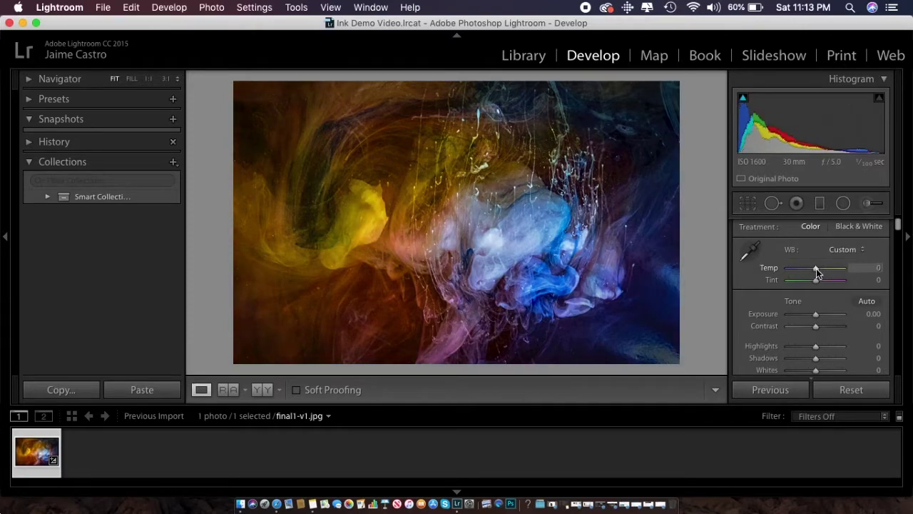
pyautogui.moveTo(817, 281)
pyautogui.mouseDown()
pyautogui.moveTo(832, 282)
pyautogui.moveTo(806, 287)
pyautogui.mouseUp()
pyautogui.click(817, 284)
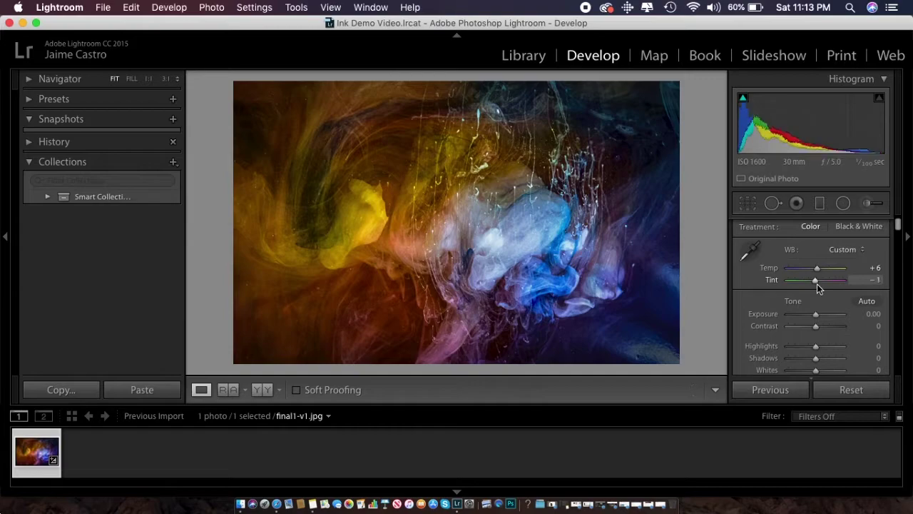
pyautogui.moveTo(820, 283); pyautogui.dragTo(822, 284)
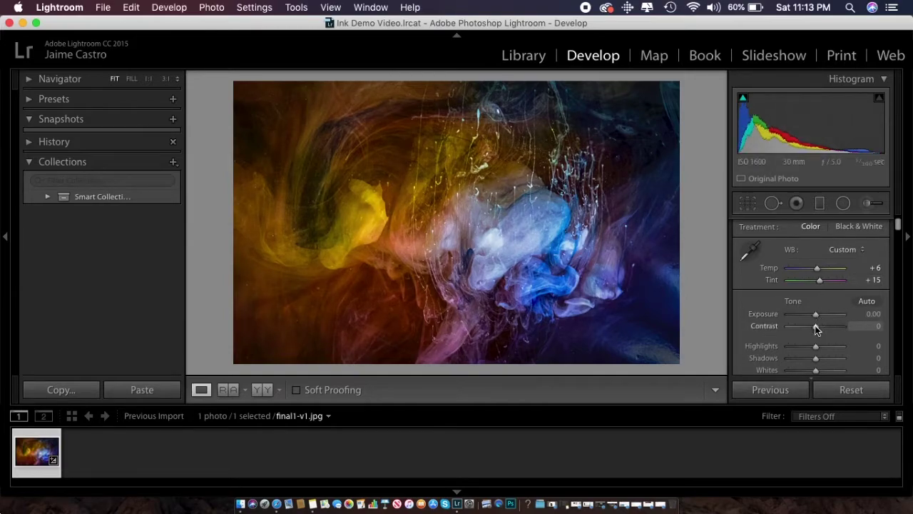
# Set the photo's Contrast to +12, Exposure to +0.20 and Clarity to +56.
pyautogui.moveTo(816, 326)
pyautogui.mouseDown()
pyautogui.moveTo(827, 325)
pyautogui.moveTo(818, 326)
pyautogui.mouseUp()
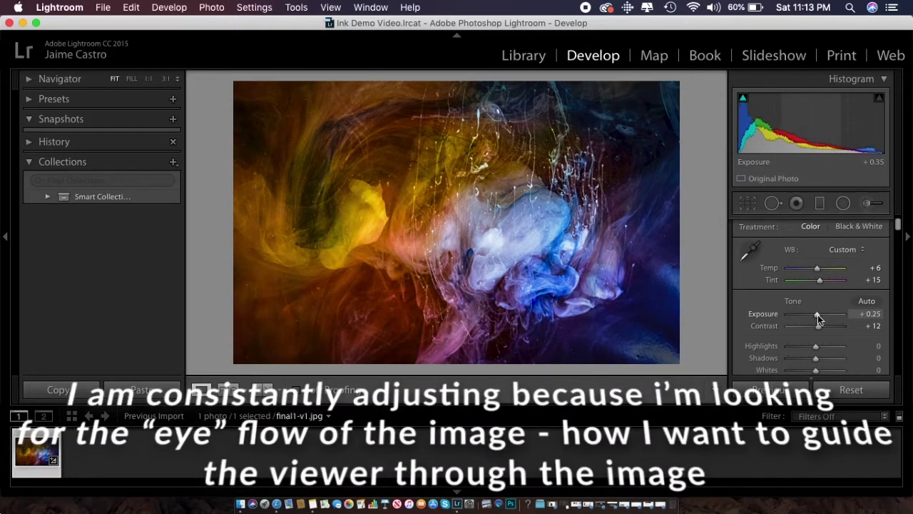
pyautogui.moveTo(817, 315); pyautogui.dragTo(818, 315)
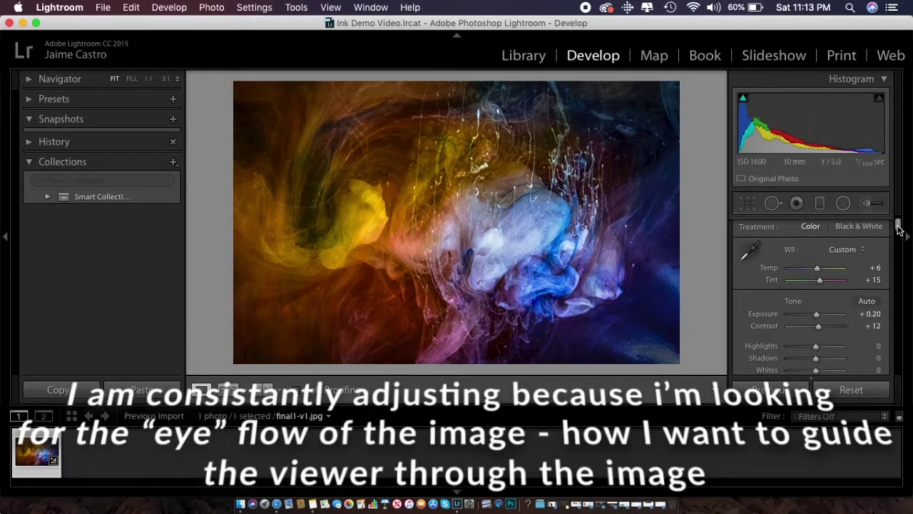
pyautogui.scroll(-3, 898, 226)
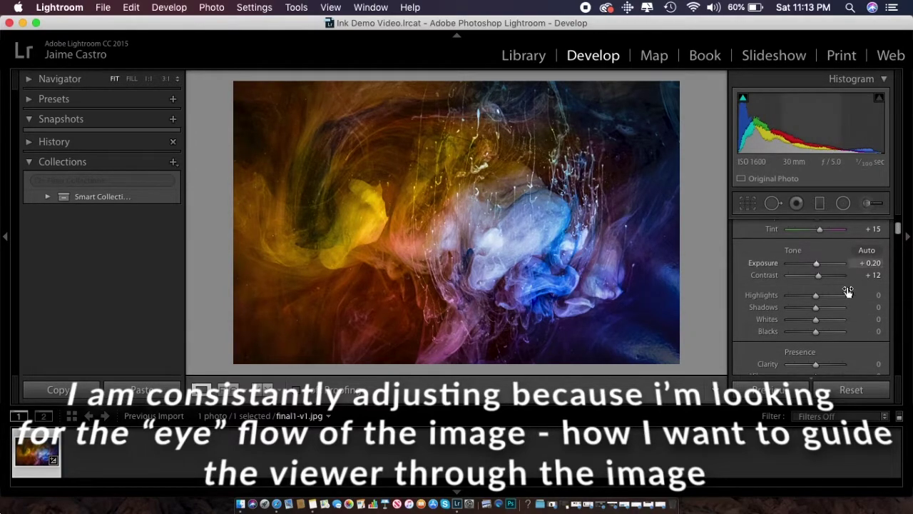
pyautogui.moveTo(816, 365); pyautogui.dragTo(833, 365)
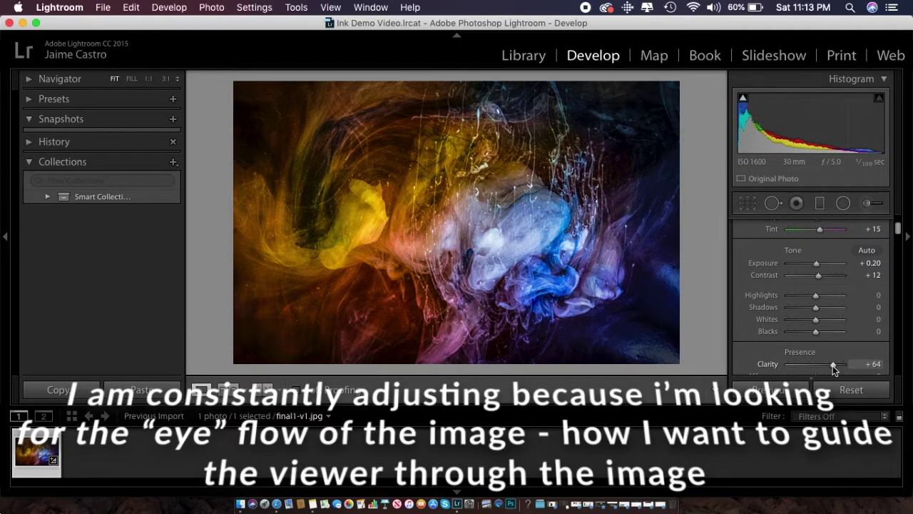
pyautogui.moveTo(834, 365); pyautogui.dragTo(831, 365)
# Balance the photo's tones with Shadows +33, Highlights -42, Whites -10 and Blacks +3.
pyautogui.moveTo(816, 310)
pyautogui.mouseDown()
pyautogui.moveTo(836, 311)
pyautogui.moveTo(826, 314)
pyautogui.mouseUp()
pyautogui.moveTo(899, 229); pyautogui.dragTo(898, 263)
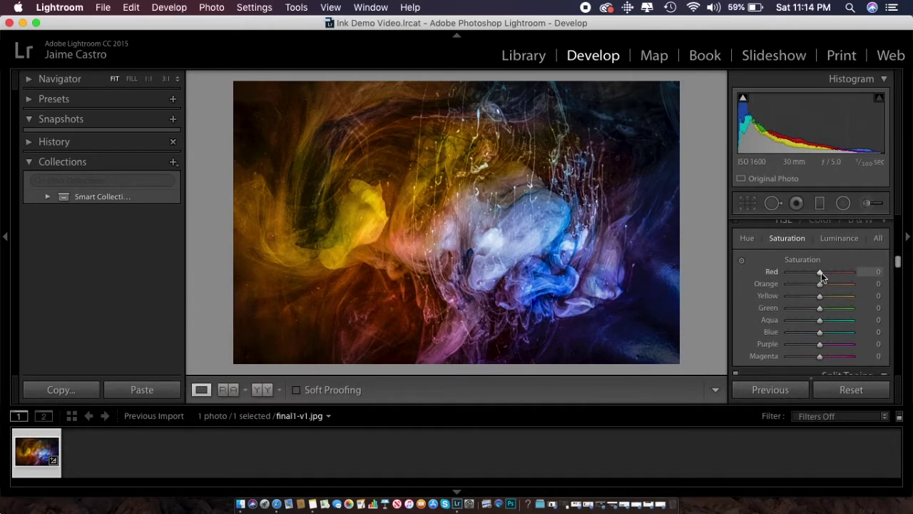
pyautogui.moveTo(897, 265); pyautogui.dragTo(897, 241)
pyautogui.moveTo(817, 238); pyautogui.dragTo(805, 236)
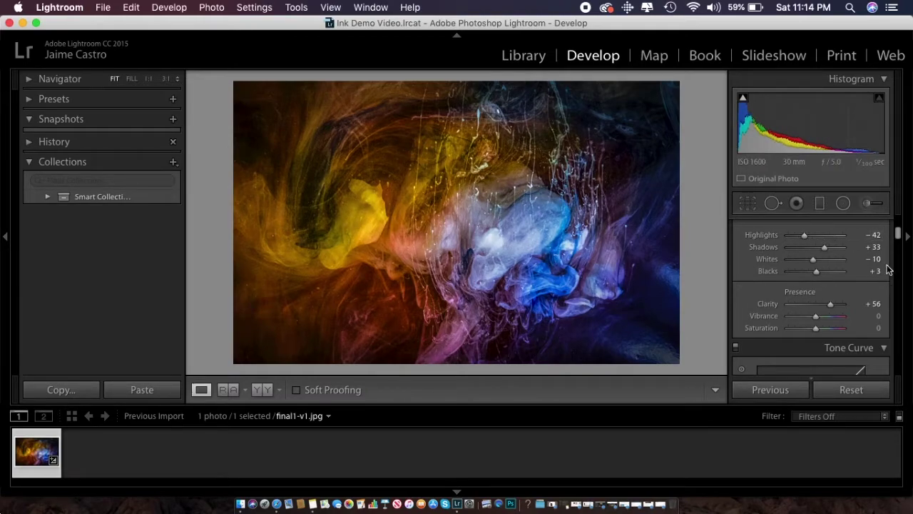
# Set the color saturation to Red +20, Orange +20 and Yellow +15, and increase the Blue and Purple saturation slightly.
pyautogui.moveTo(898, 236); pyautogui.dragTo(899, 265)
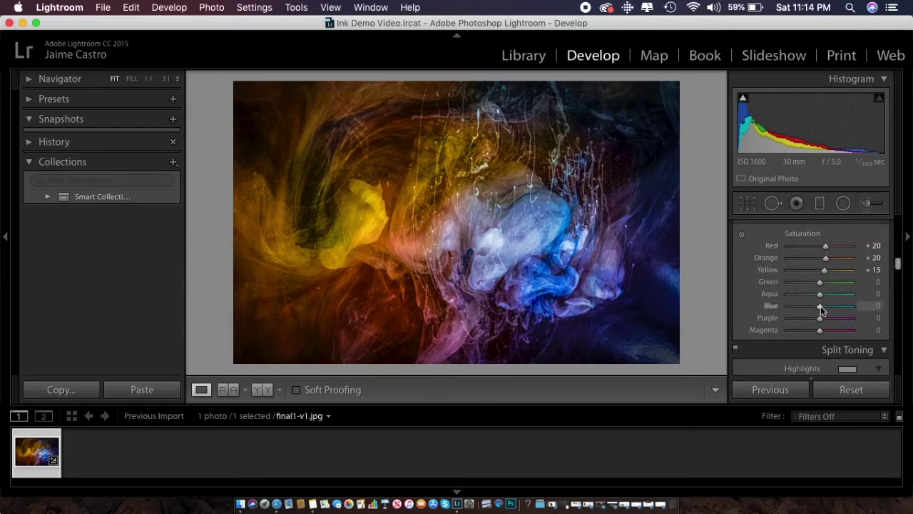
pyautogui.moveTo(820, 306)
pyautogui.mouseDown()
pyautogui.moveTo(833, 306)
pyautogui.moveTo(816, 305)
pyautogui.moveTo(827, 318)
pyautogui.mouseUp()
# Sharpen the photo with Amount 46 and Masking 24, and reduce noise with Luminance 45 and Contrast 13.
pyautogui.moveTo(899, 263); pyautogui.dragTo(898, 291)
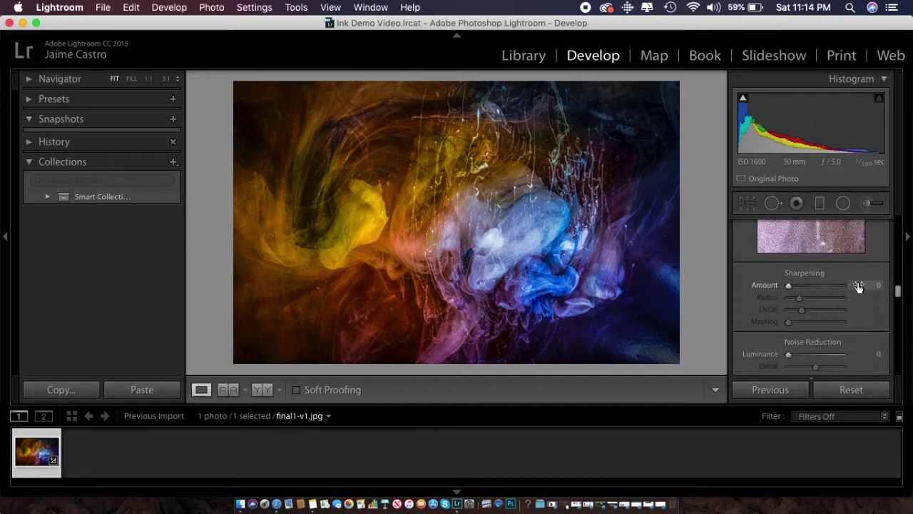
pyautogui.moveTo(791, 285); pyautogui.dragTo(807, 287)
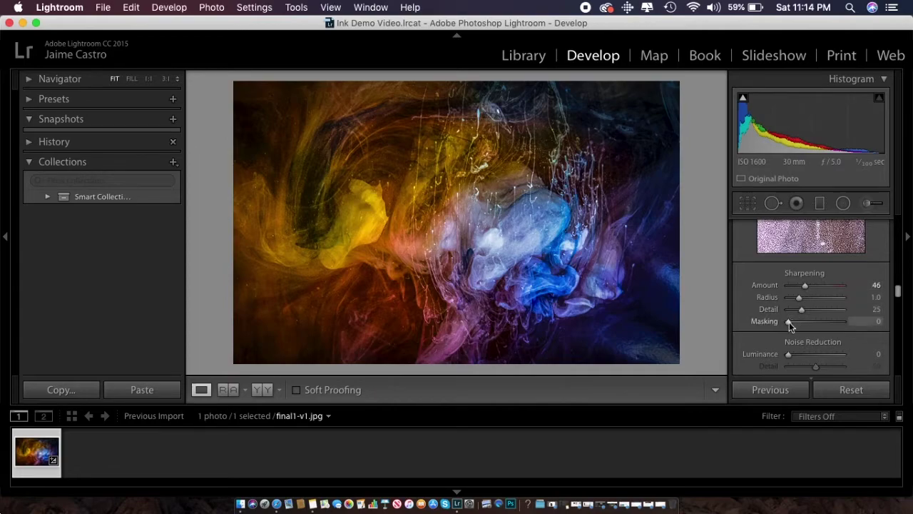
pyautogui.moveTo(789, 322); pyautogui.dragTo(801, 322)
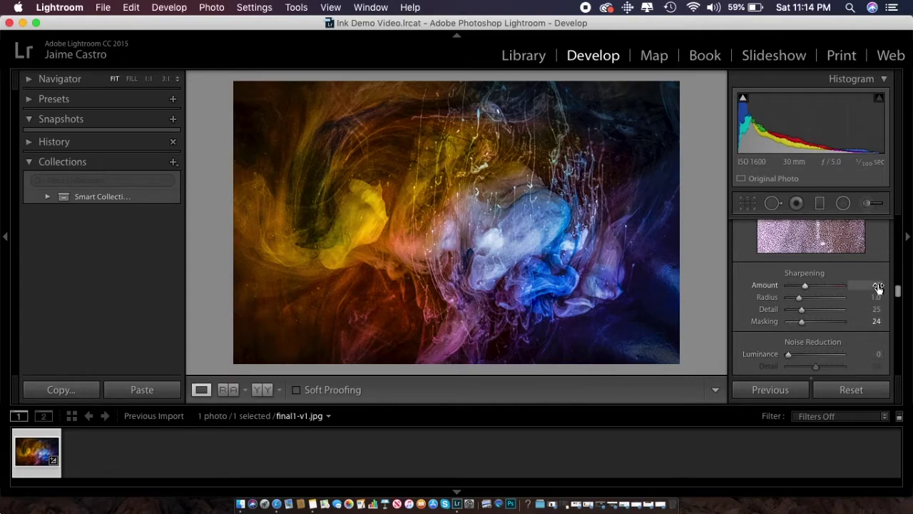
pyautogui.moveTo(899, 294); pyautogui.dragTo(897, 299)
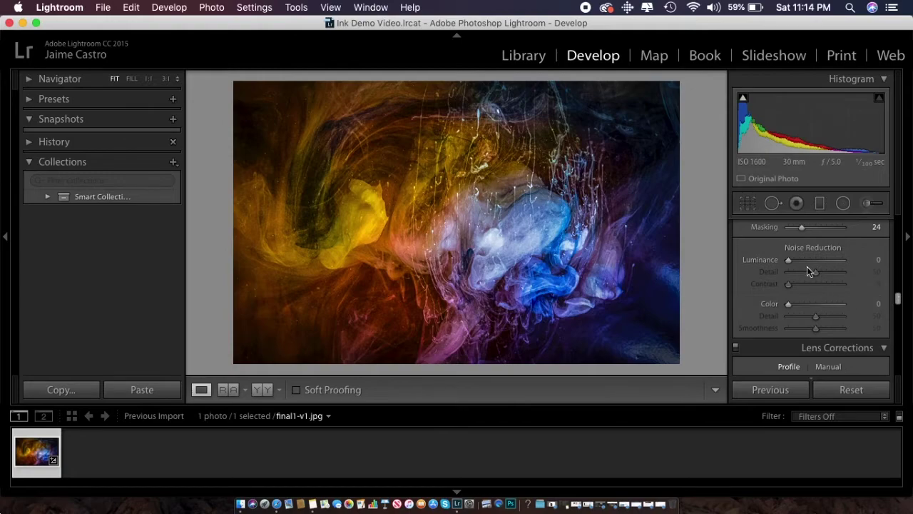
pyautogui.moveTo(789, 261); pyautogui.dragTo(796, 285)
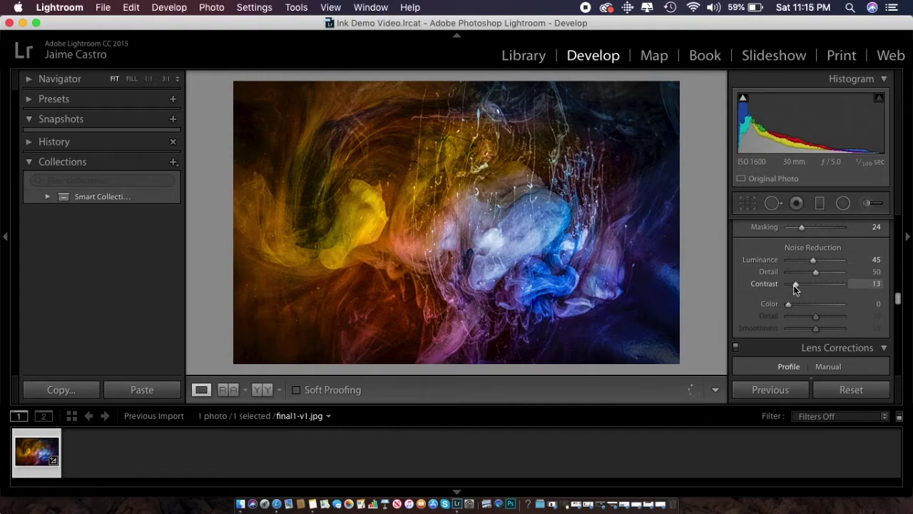
pyautogui.moveTo(898, 299); pyautogui.dragTo(899, 309)
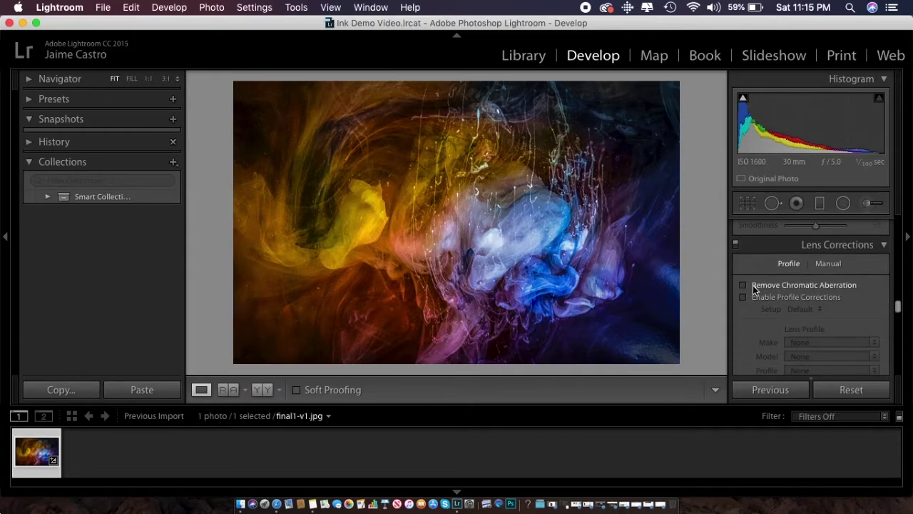
pyautogui.moveTo(898, 308); pyautogui.dragTo(898, 347)
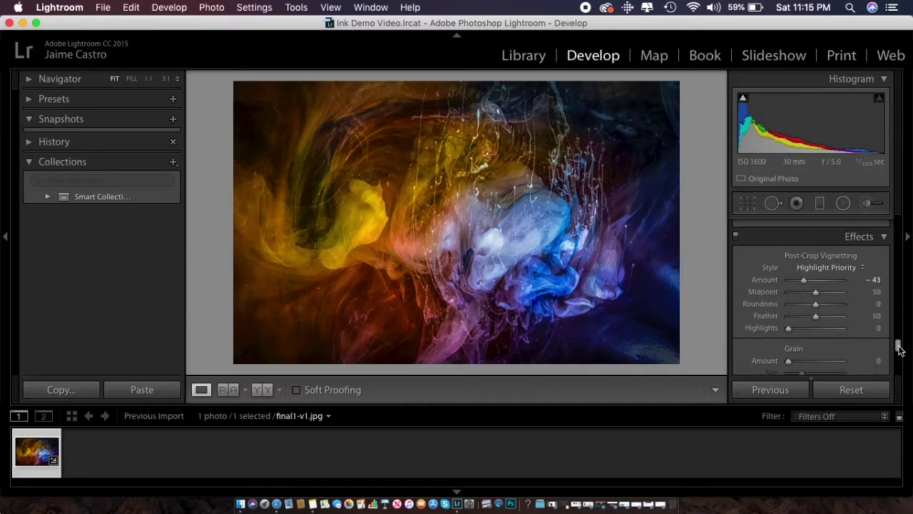
# Export the photo to the Finals subfolder as an unresized sRGB JPEG at quality 15, using a unique name to avoid the file conflict.
pyautogui.click(524, 56)
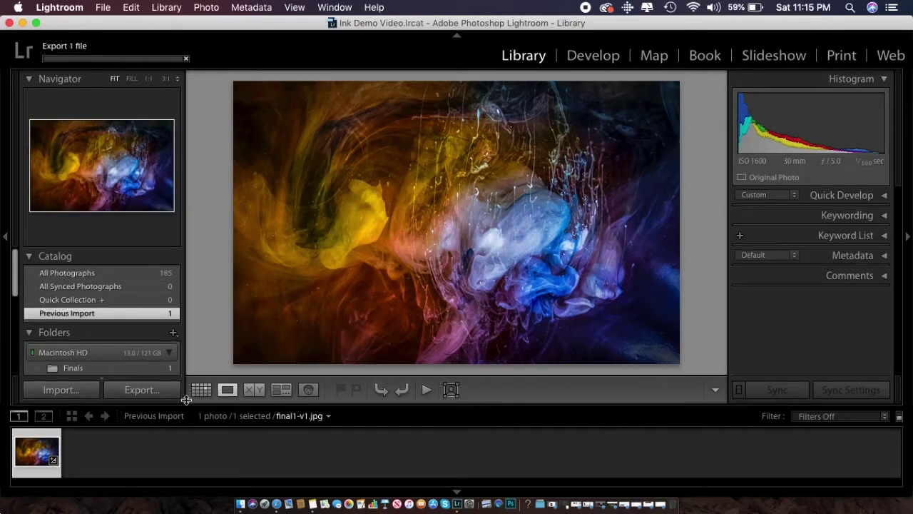
pyautogui.click(146, 391)
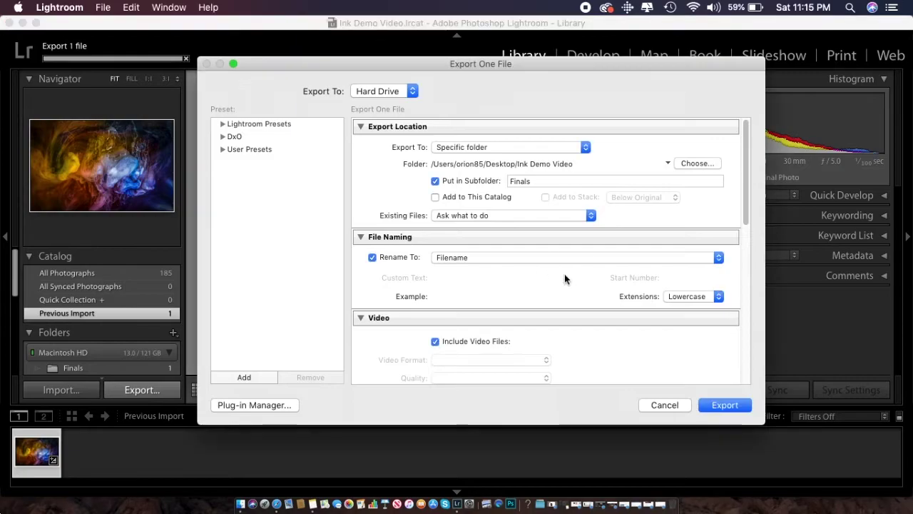
pyautogui.moveTo(746, 174); pyautogui.dragTo(763, 342)
pyautogui.click(371, 307)
pyautogui.moveTo(746, 296); pyautogui.dragTo(617, 201)
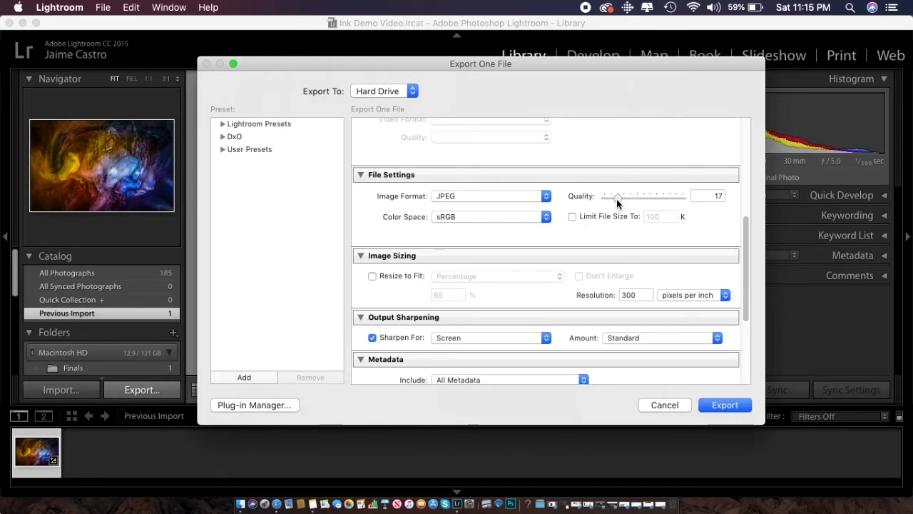
pyautogui.moveTo(616, 197); pyautogui.dragTo(614, 197)
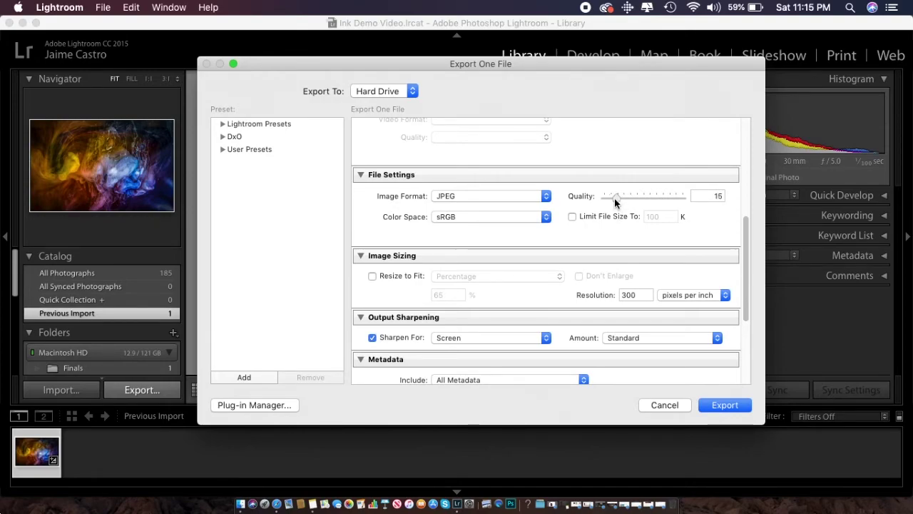
pyautogui.click(729, 403)
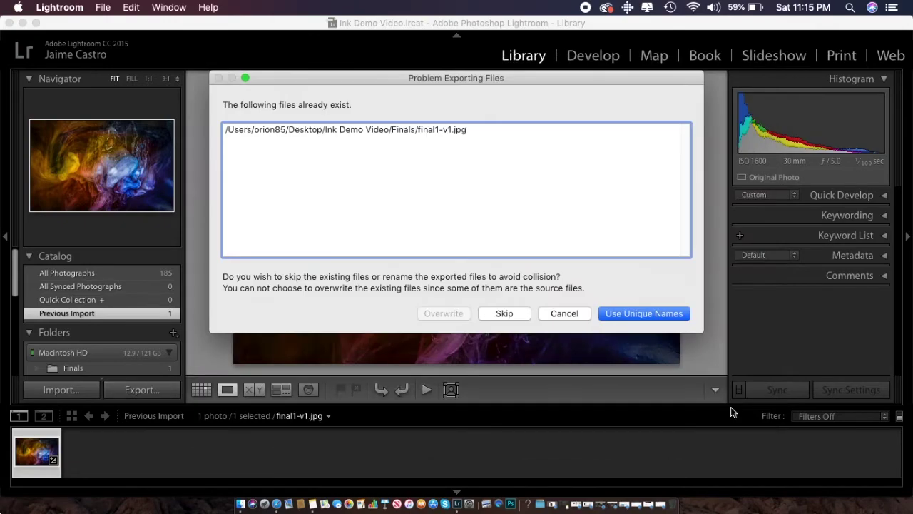
pyautogui.click(657, 314)
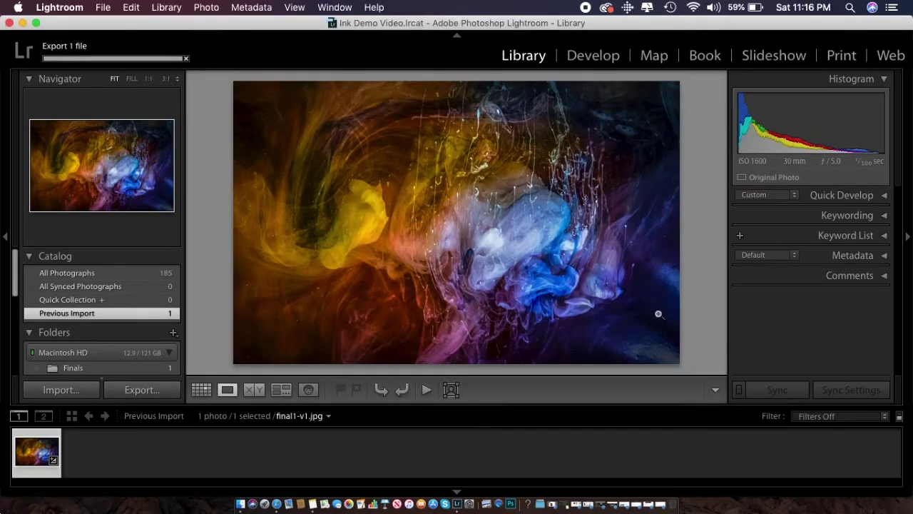
# Quit Lightroom.
pyautogui.click(73, 9)
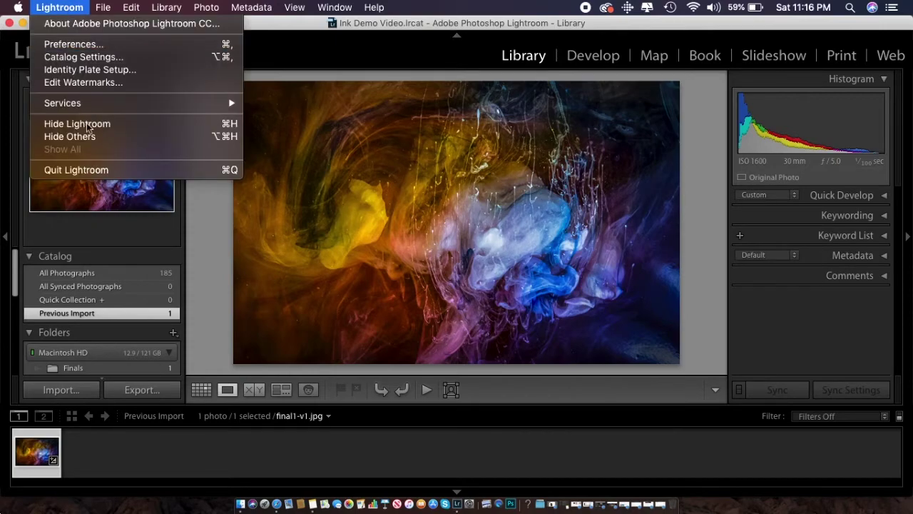
pyautogui.click(77, 172)
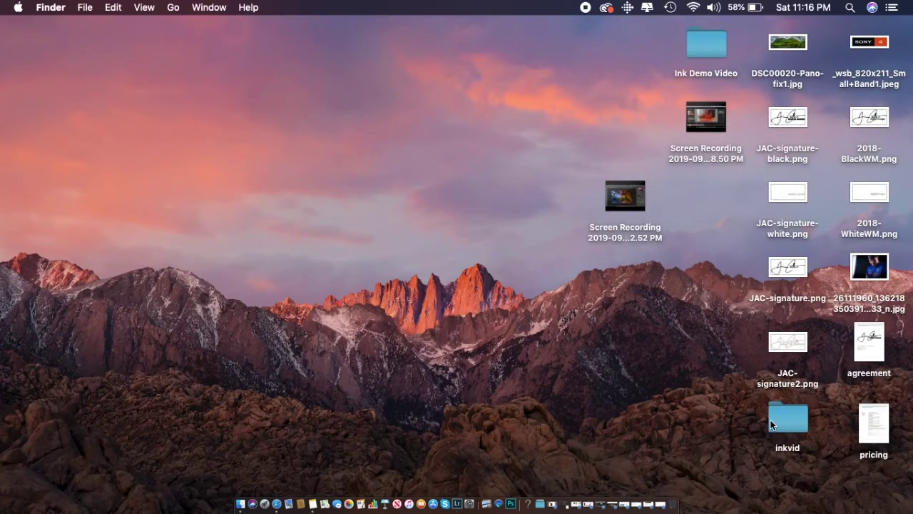
pyautogui.click(774, 423)
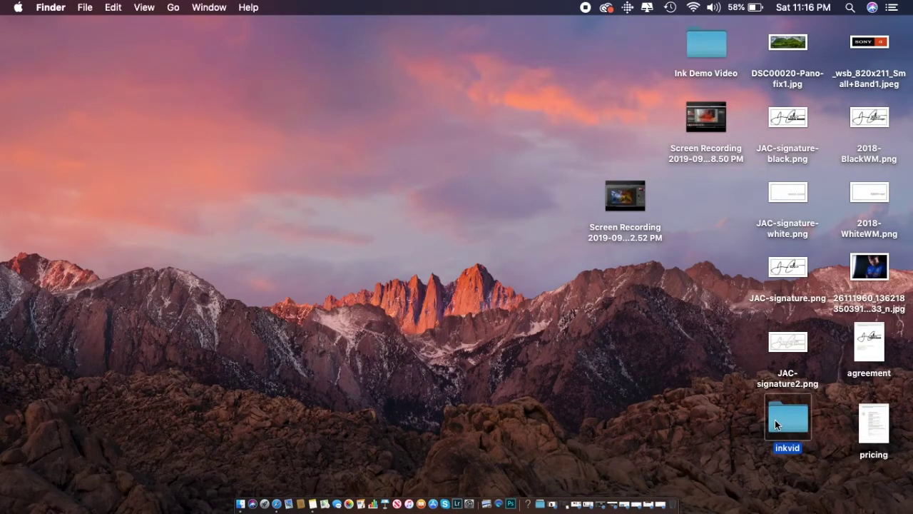
pyautogui.doubleClick(774, 420)
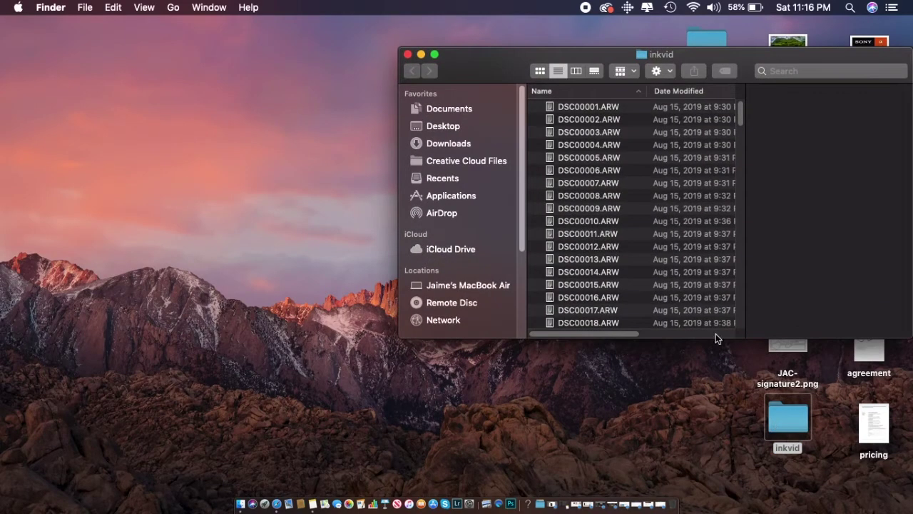
pyautogui.click(406, 55)
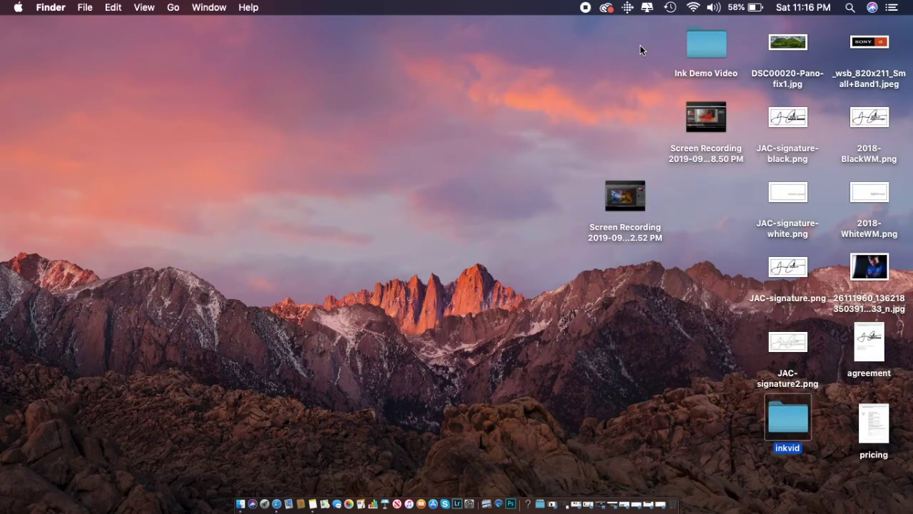
# Open final1-v1-3.jpg from the Finals folder inside Ink Demo Video in Preview and view it full screen.
pyautogui.click(709, 48)
pyautogui.doubleClick(709, 48)
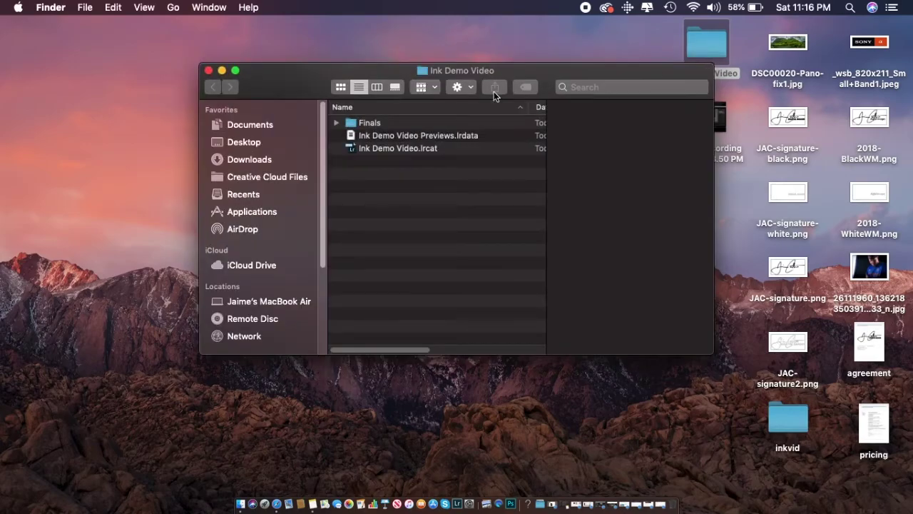
pyautogui.doubleClick(370, 123)
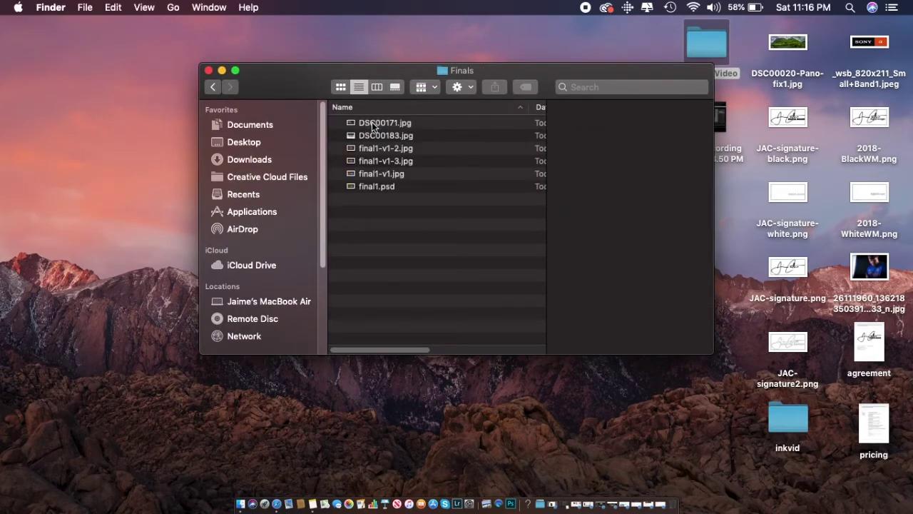
pyautogui.click(403, 161)
pyautogui.doubleClick(403, 161)
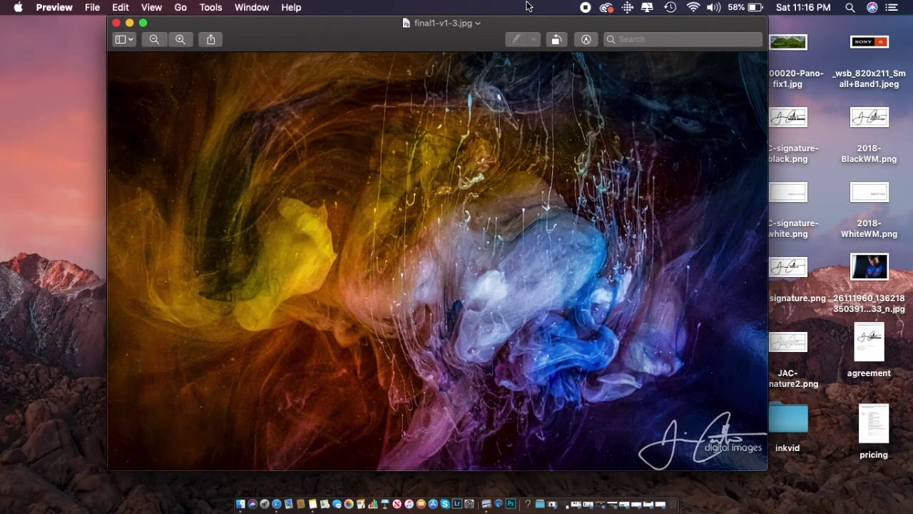
pyautogui.click(145, 24)
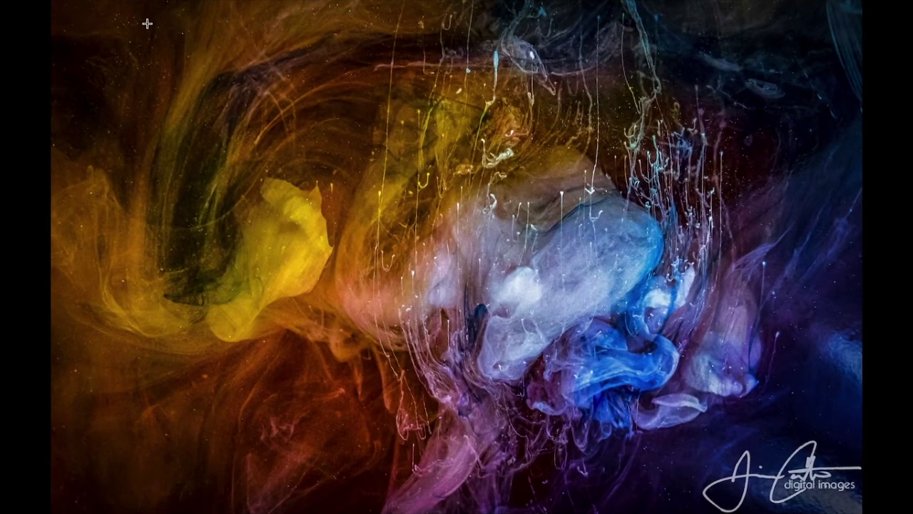